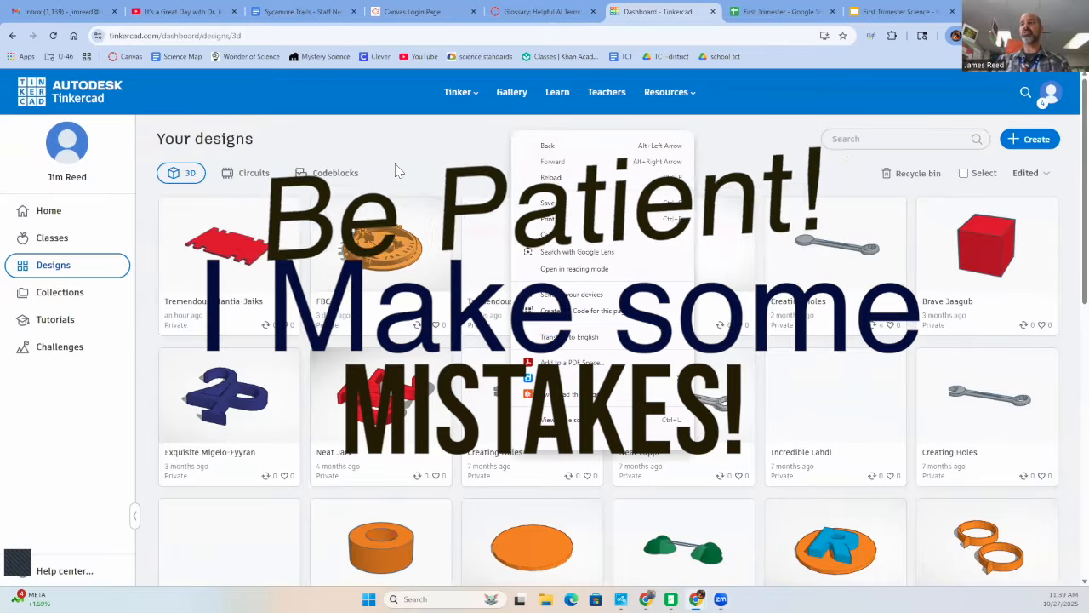
- Create a new 3D design and place a solid box near the centre of the workplane
left_click(394, 164)
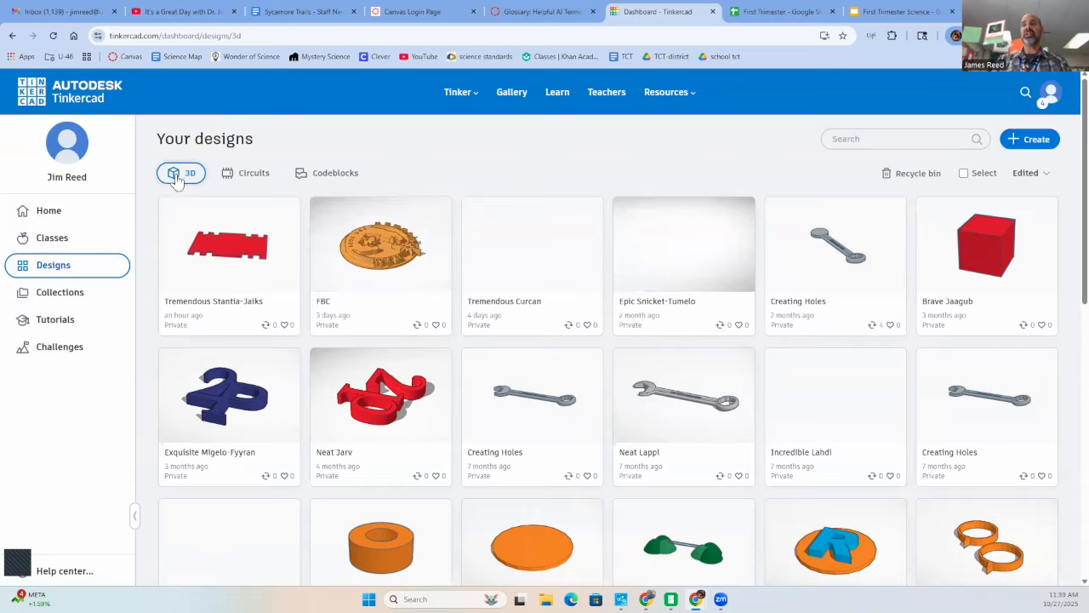
left_click(1031, 139)
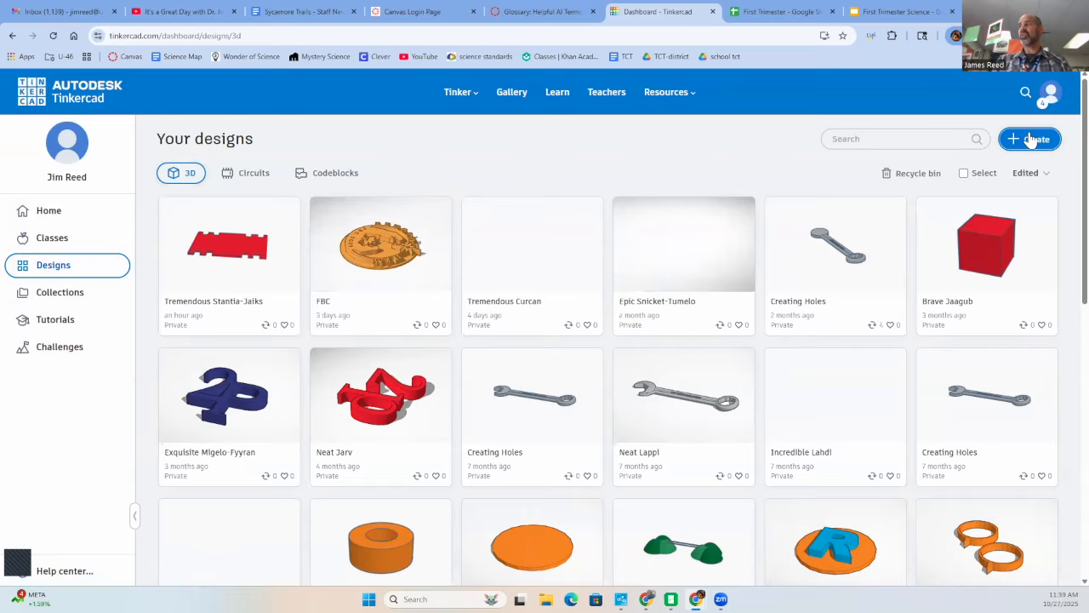
left_click(1028, 178)
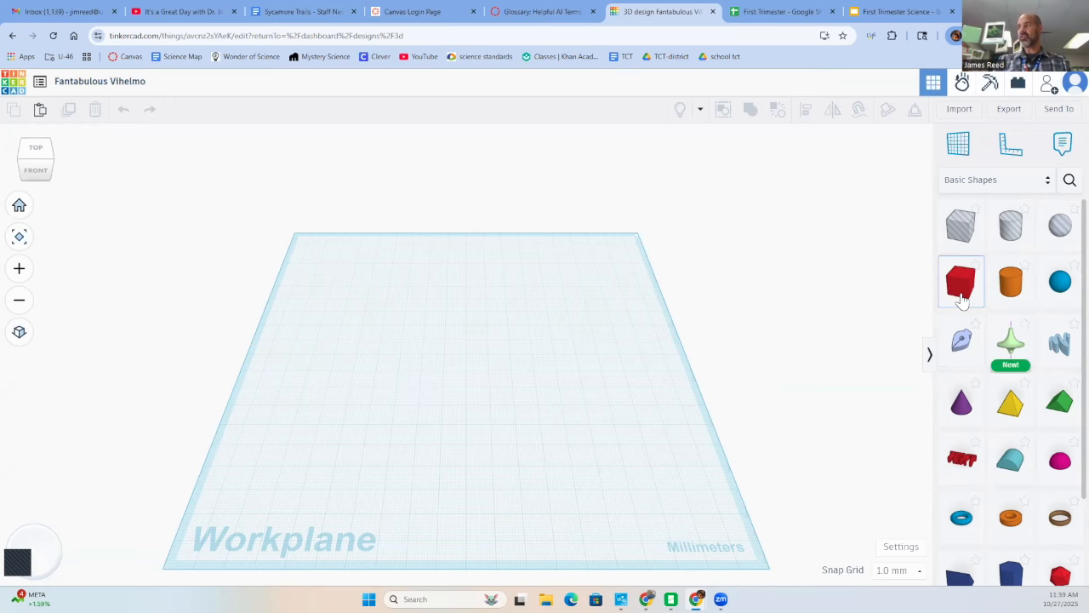
left_click_drag(962, 299, 460, 343)
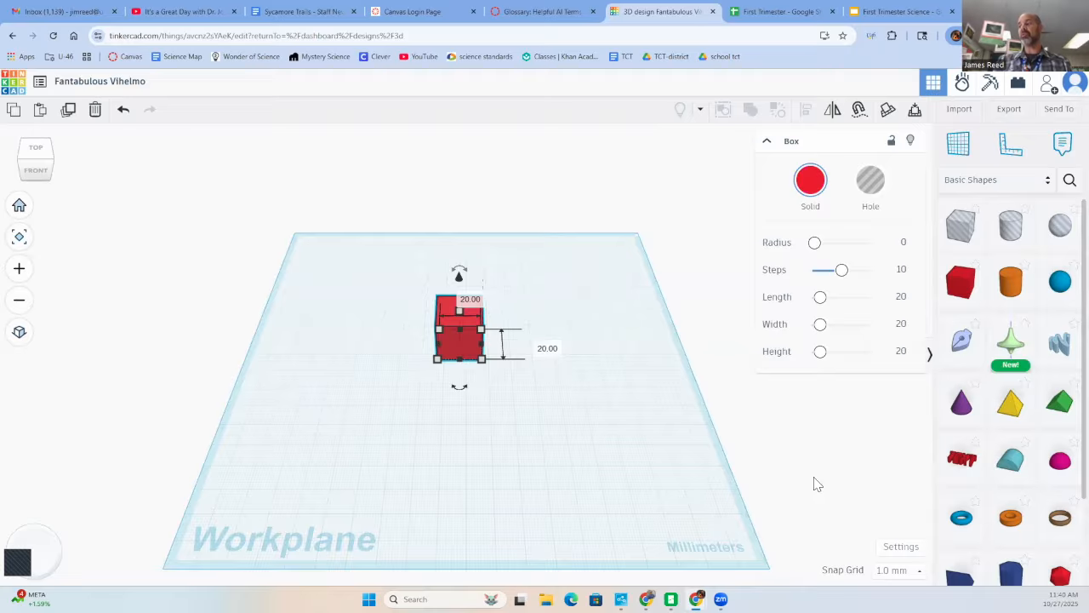
- Check the units, scale and workplane size in the workspace settings
left_click(890, 551)
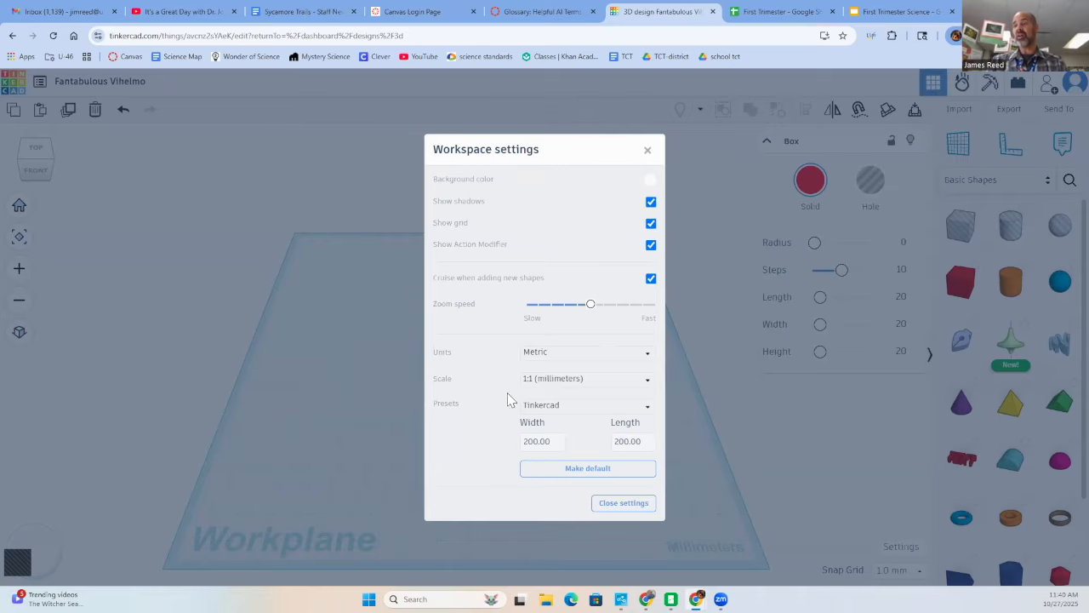
left_click(362, 472)
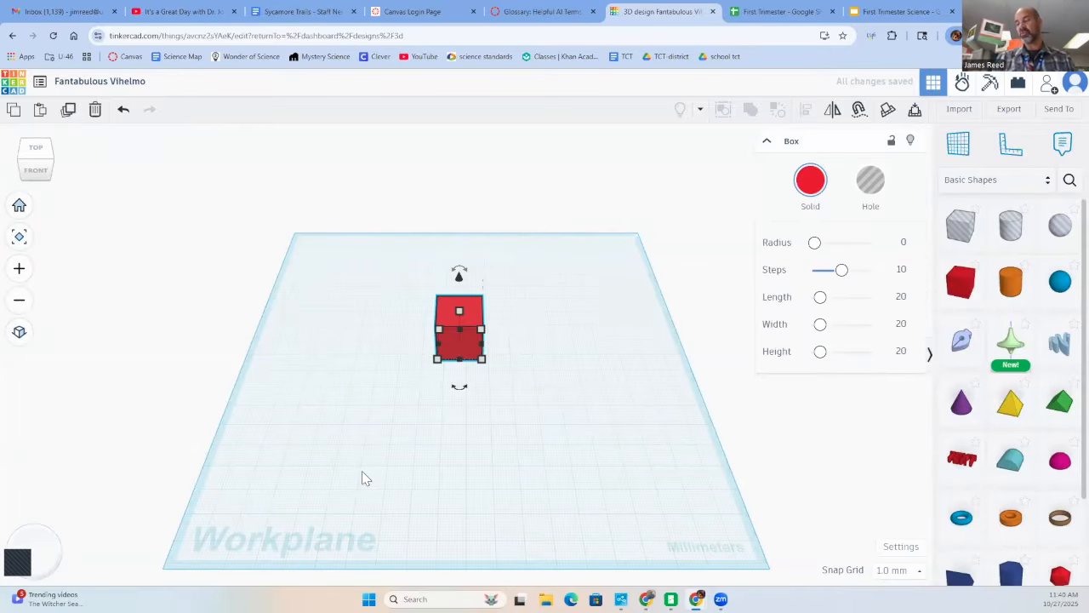
- Examine the box up close, from above and from a low angle near the front
left_click(496, 322)
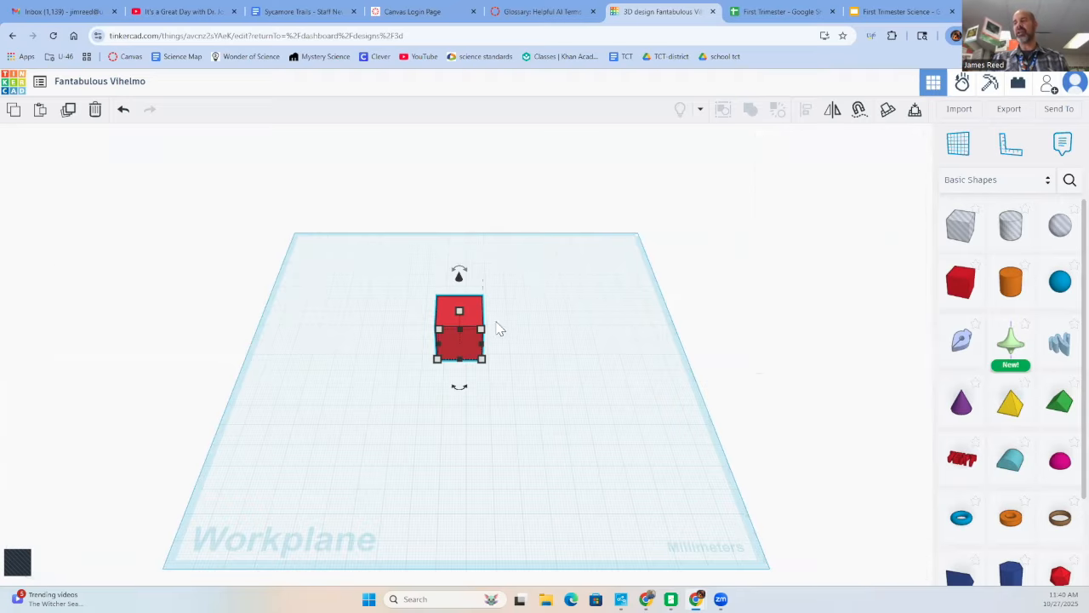
scroll(503, 331, "up", 3)
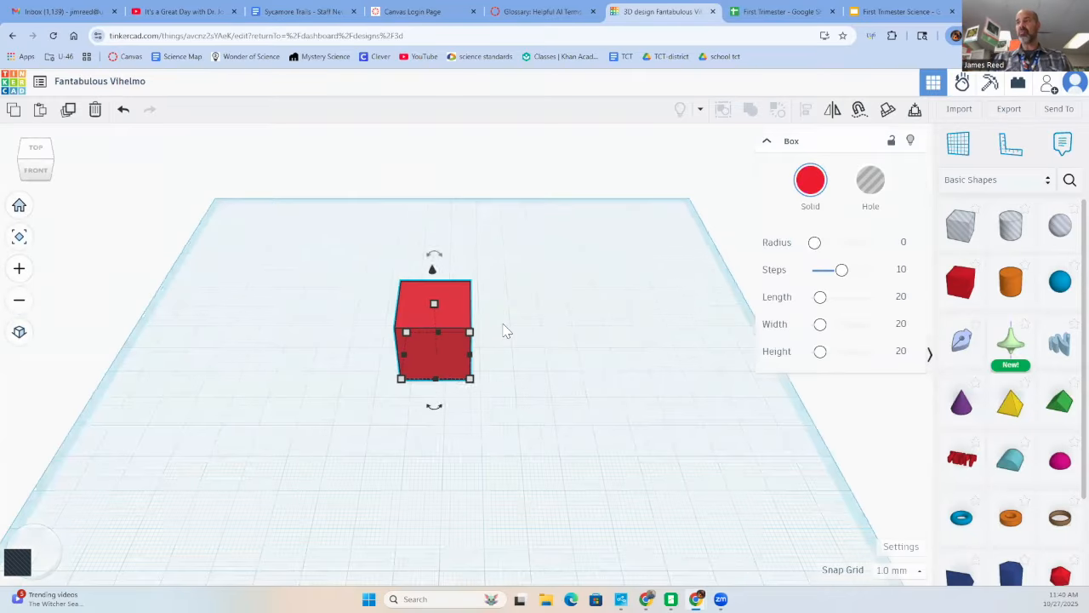
scroll(503, 330, "up", 2)
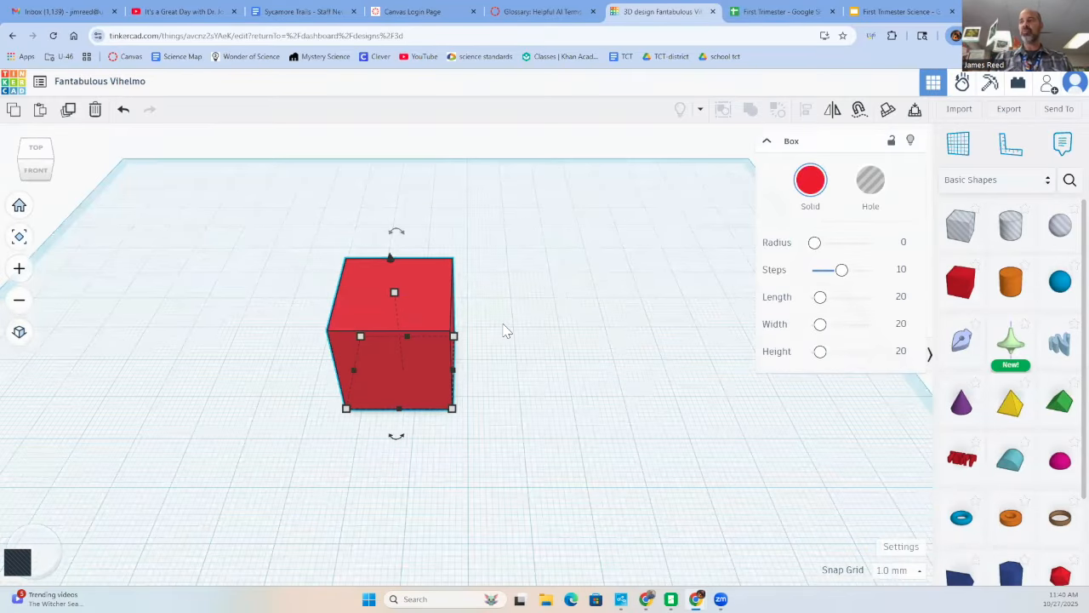
scroll(427, 362, "up", 2)
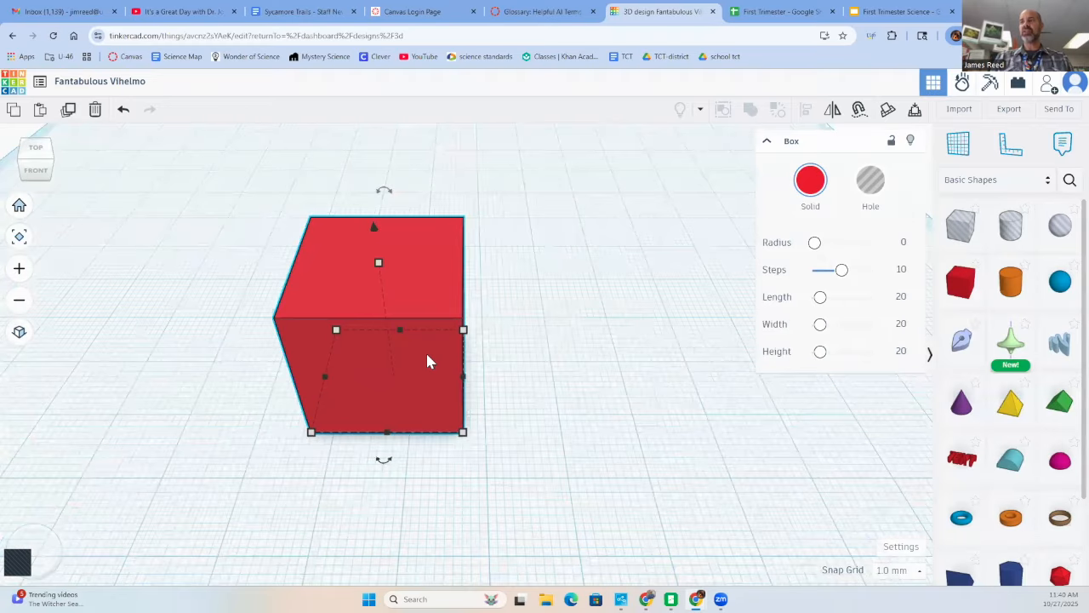
scroll(427, 361, "down", 2)
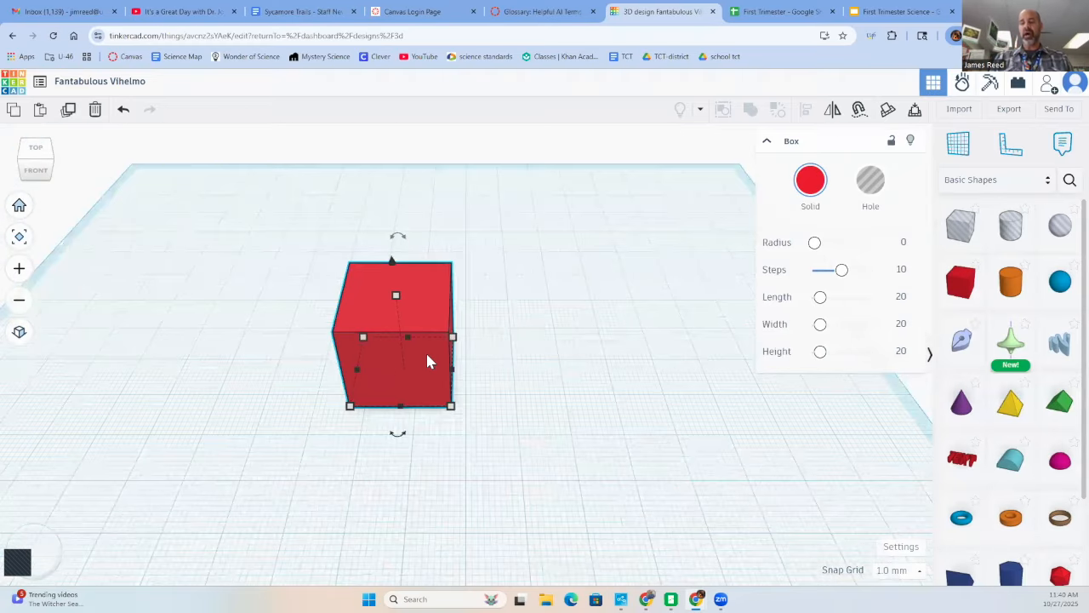
right_click_drag(423, 354, 273, 264)
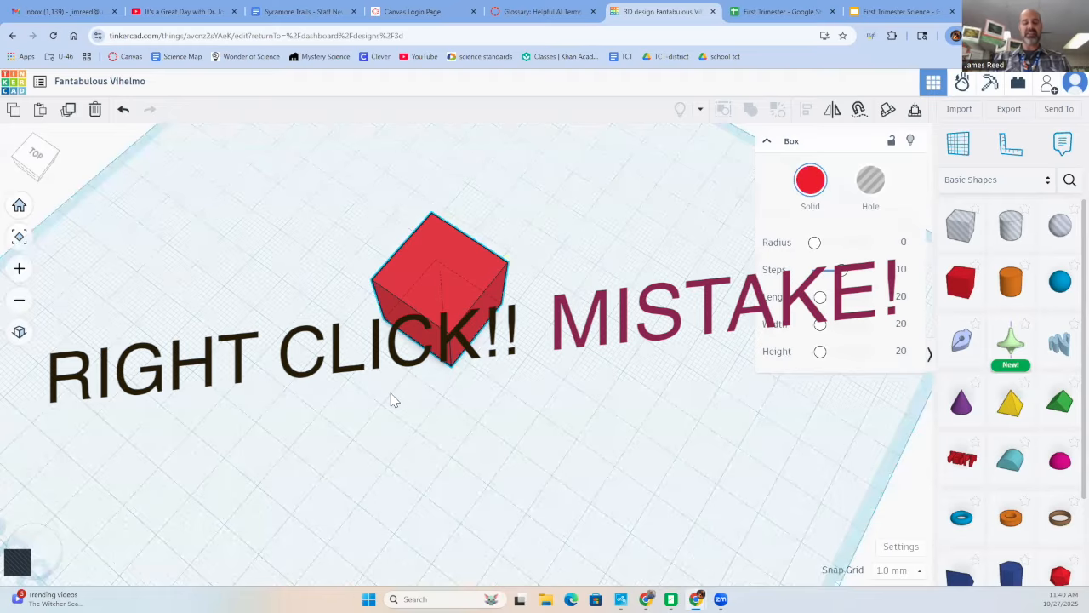
right_click_drag(394, 400, 413, 471)
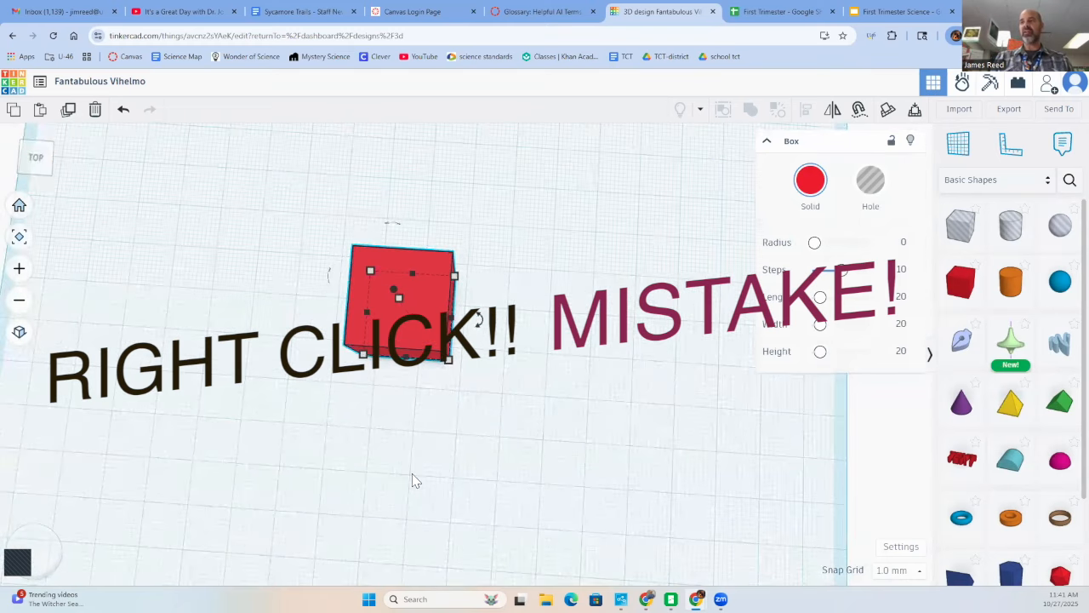
right_click_drag(406, 528, 355, 522)
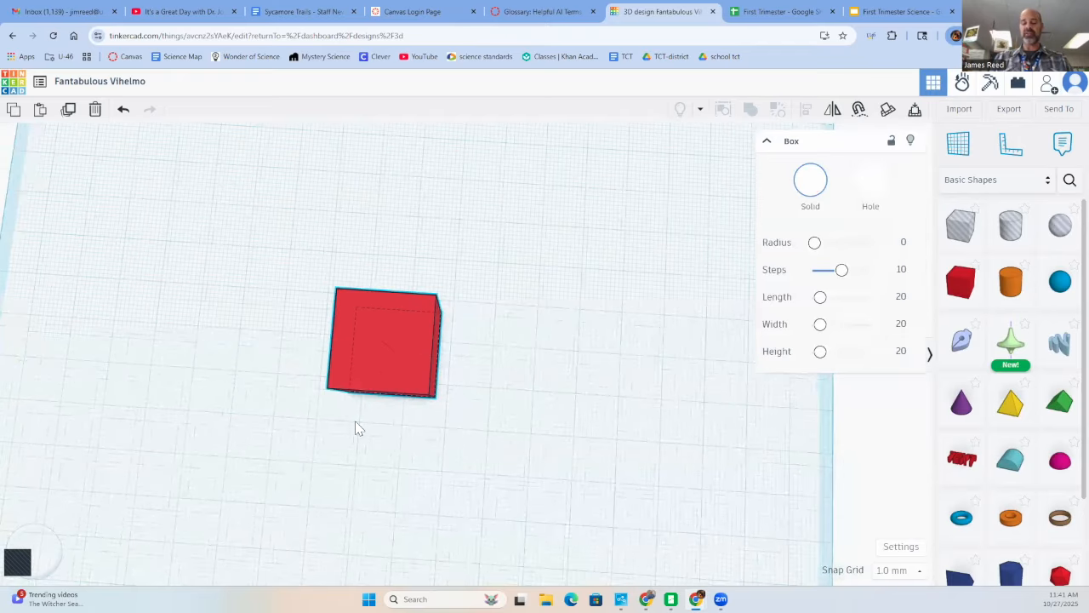
mouse_move(363, 446)
right_mouse_down()
mouse_move(343, 494)
mouse_move(369, 455)
right_mouse_up()
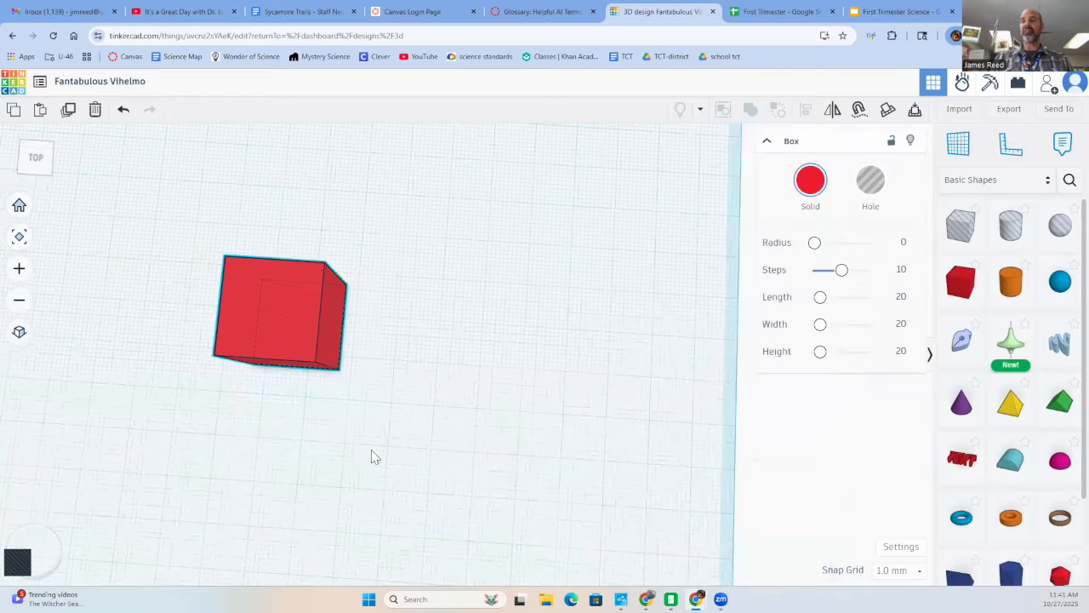
right_click_drag(454, 411, 426, 484)
right_click_drag(408, 445, 401, 429)
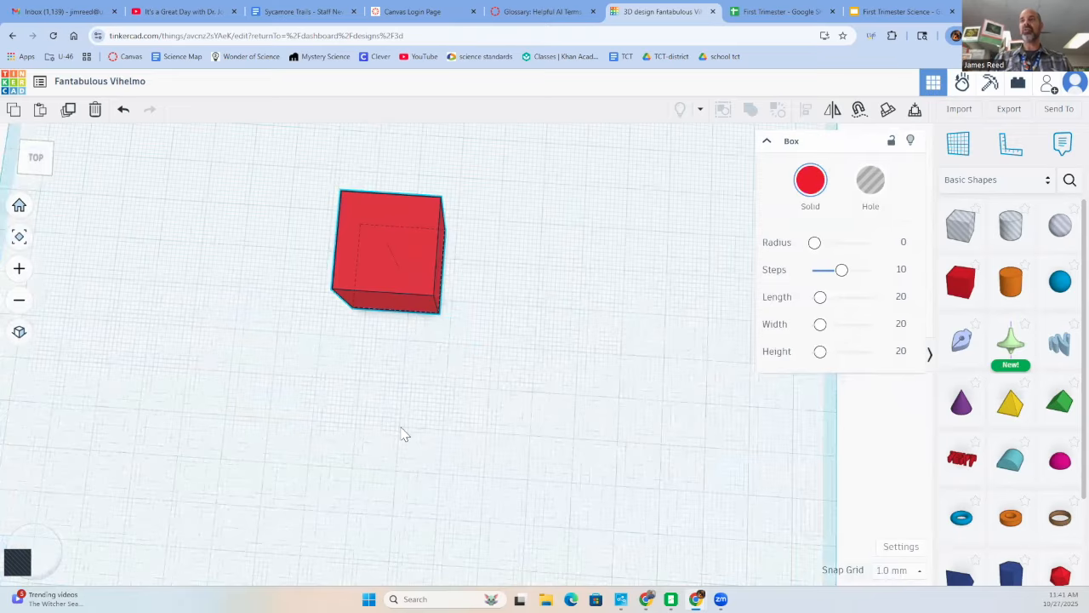
right_click_drag(221, 257, 220, 184)
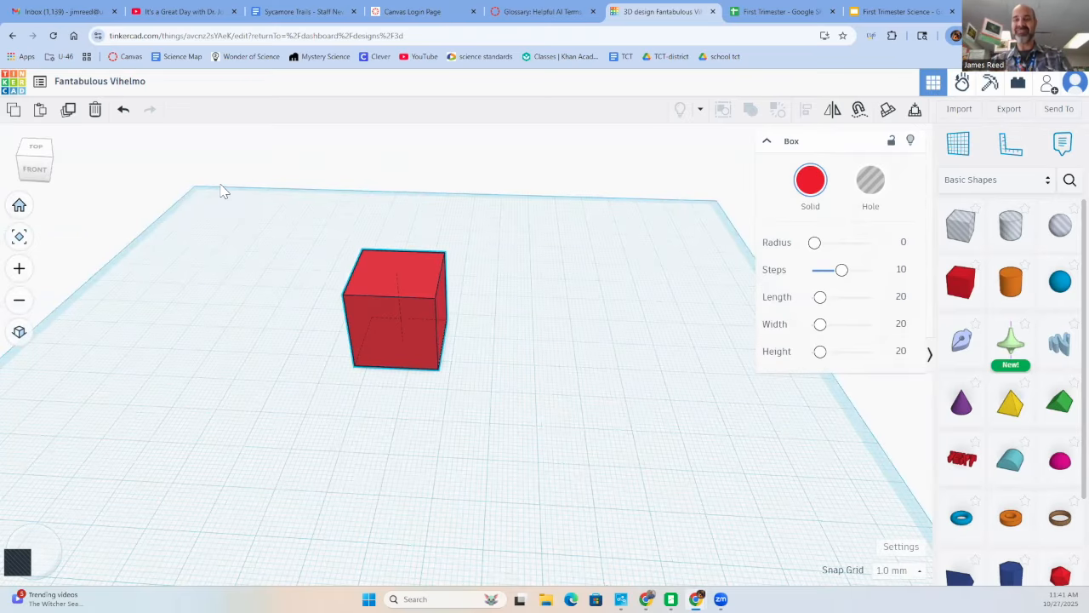
right_click_drag(222, 185, 224, 159)
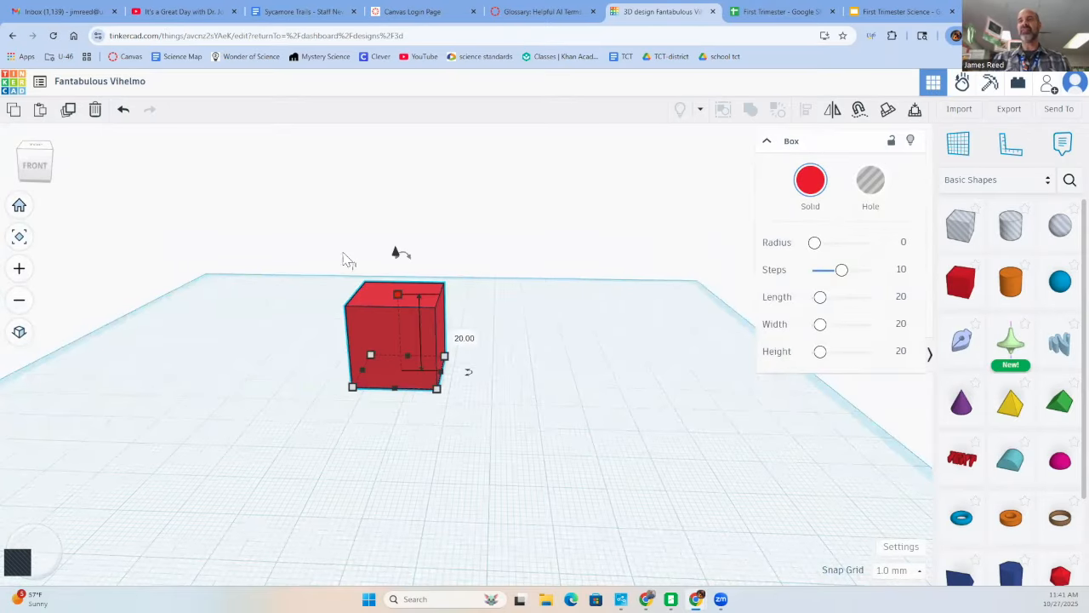
- From the front view, move the box a short distance to the right and set its height to 3 mm
left_click(45, 167)
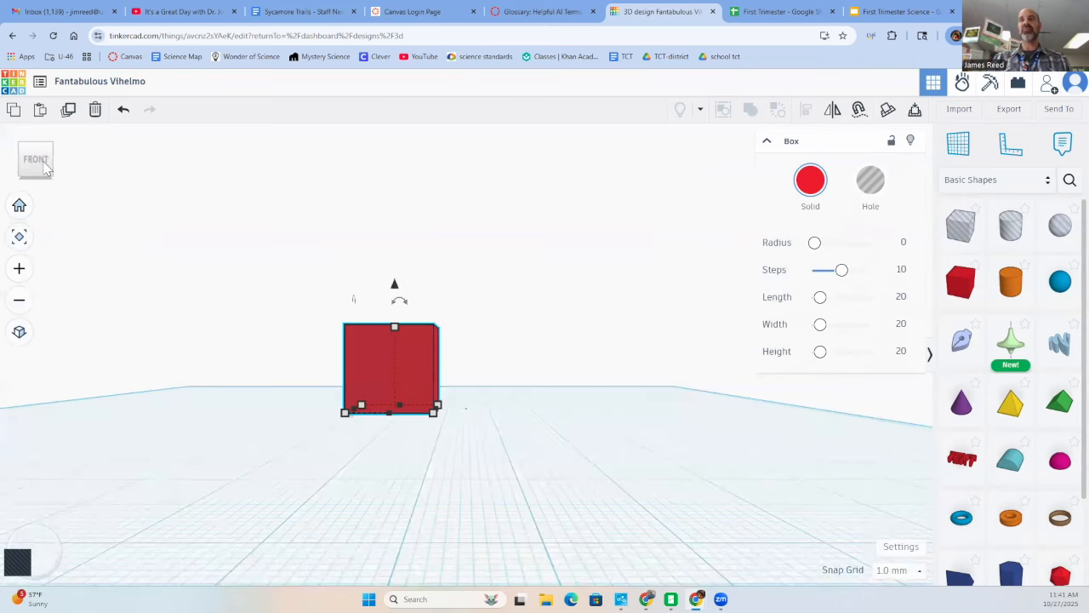
left_click(37, 143)
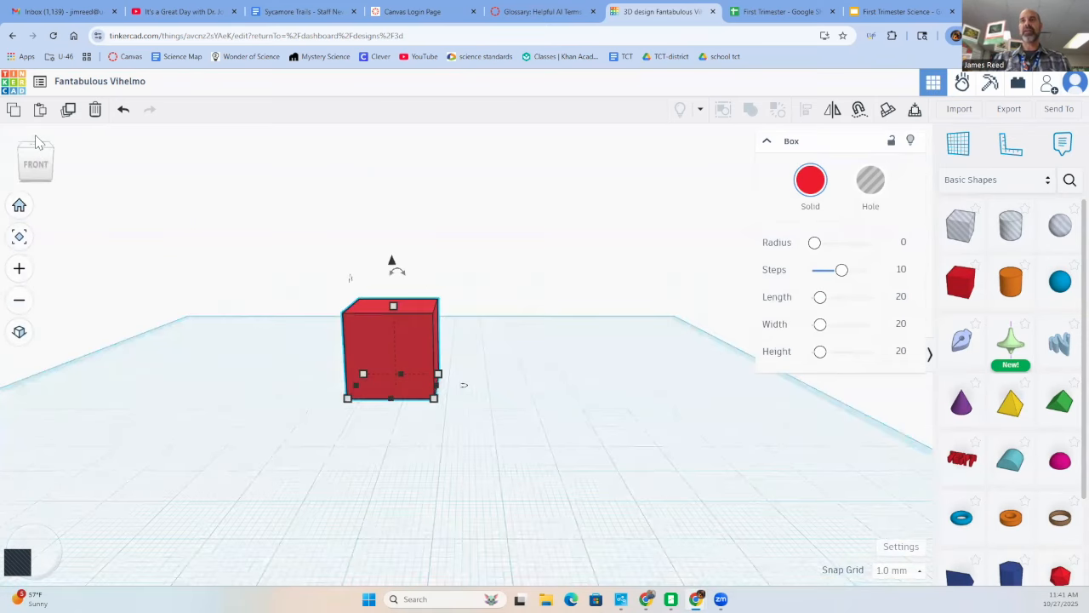
left_click(37, 184)
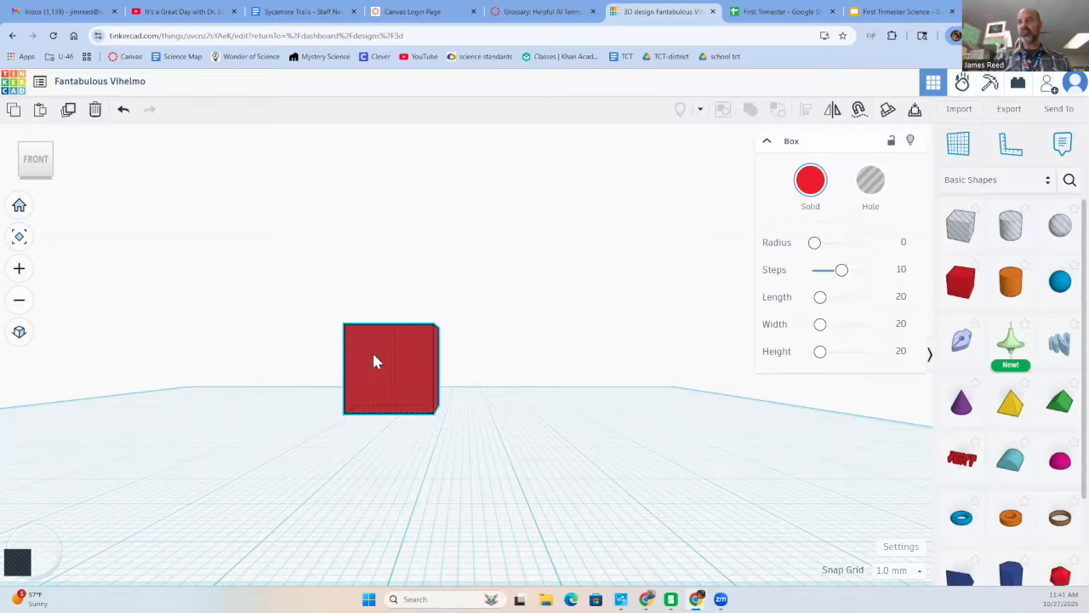
left_click_drag(372, 353, 425, 355)
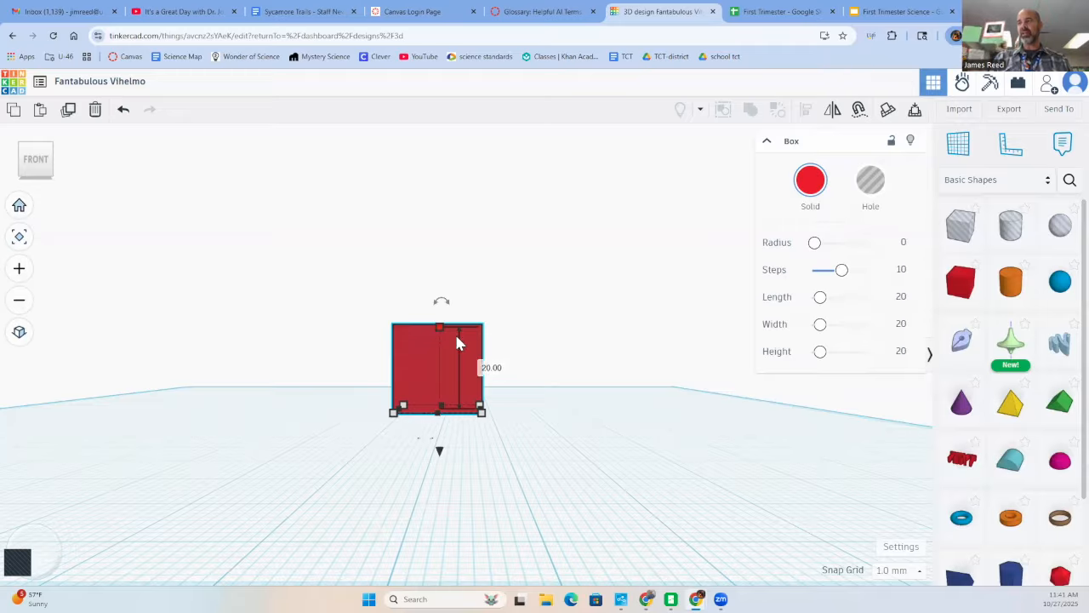
left_click(492, 367)
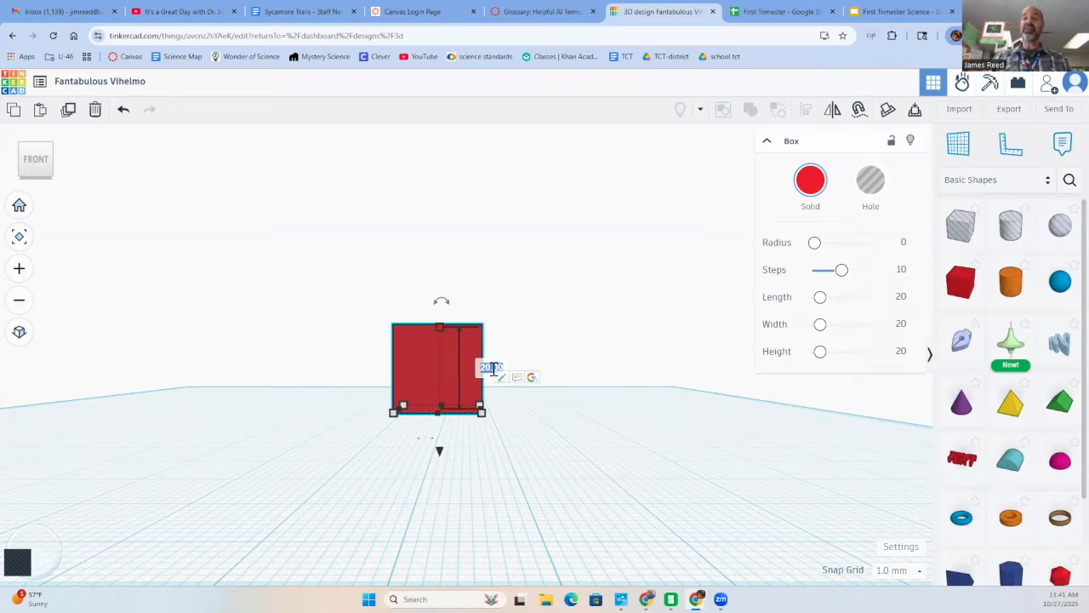
key("BackSpace")
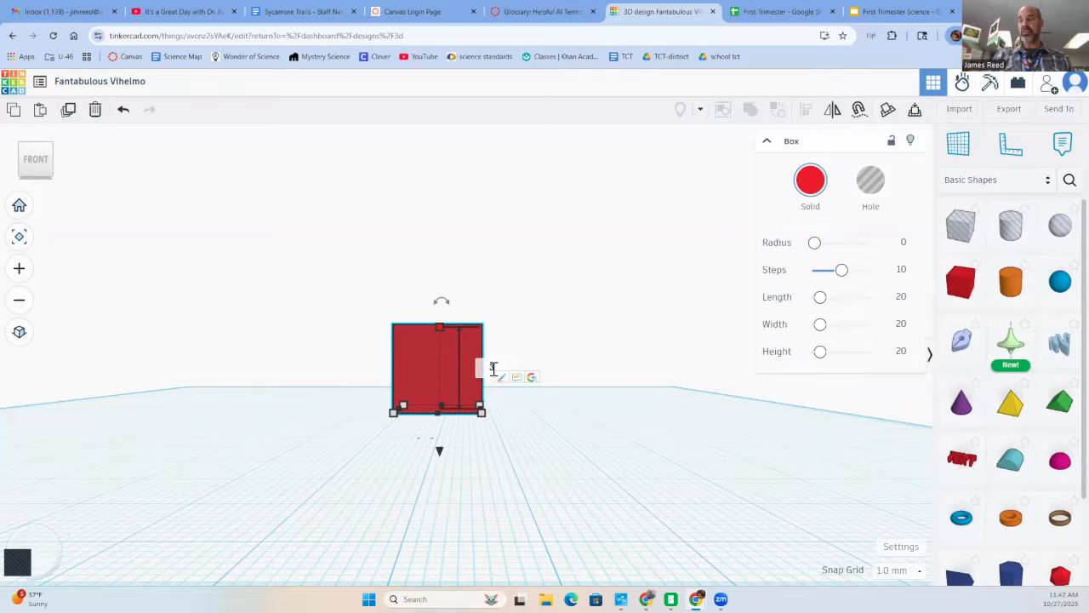
key("Return")
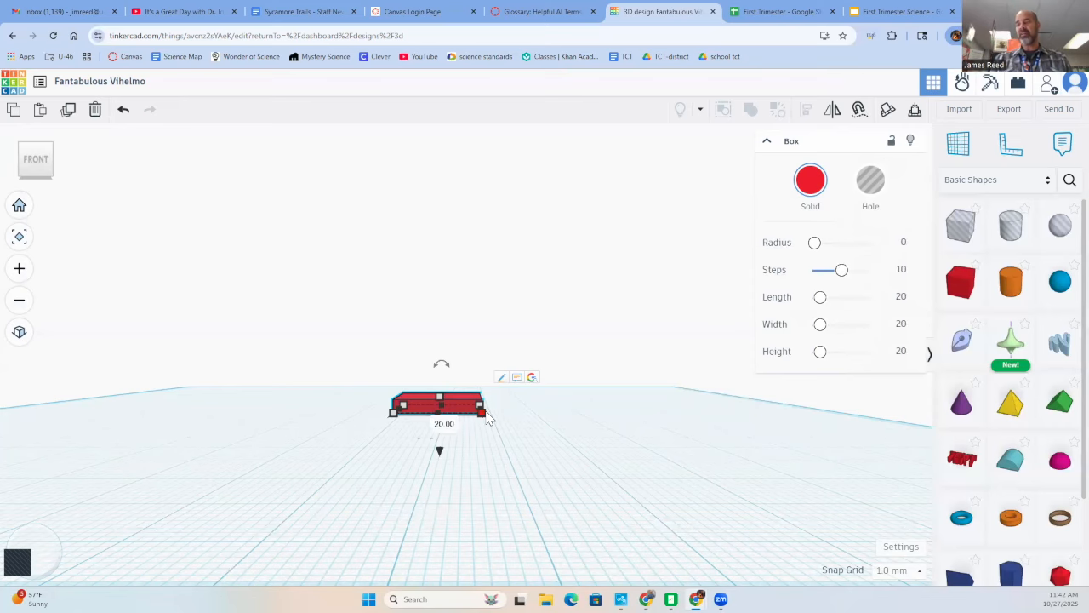
- Stretch the flattened box sideways by setting its left-to-right dimension to 80 mm
right_click_drag(486, 428, 464, 541)
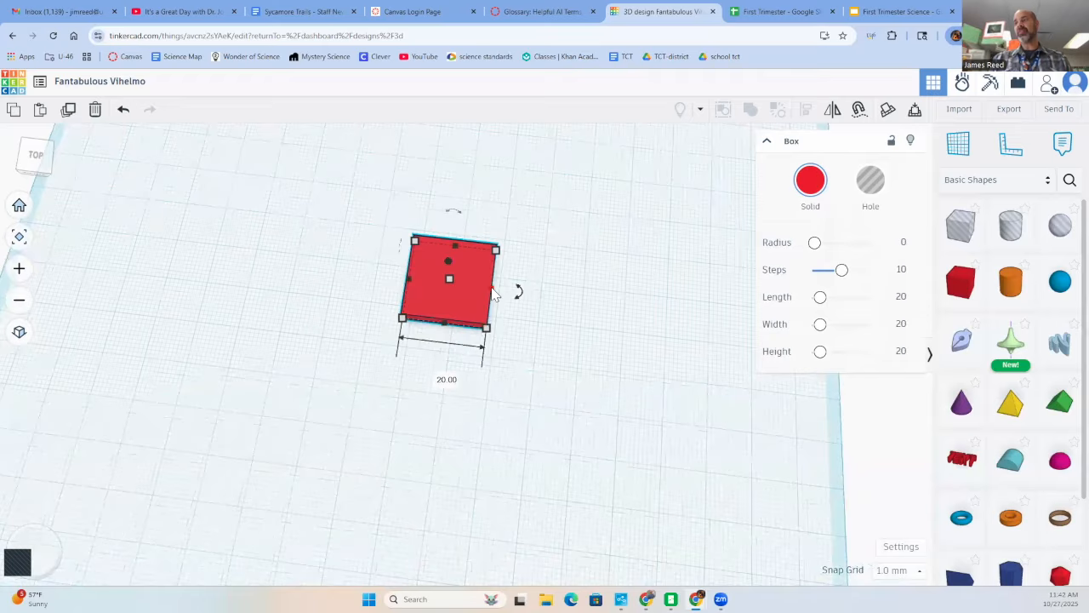
left_click(436, 374)
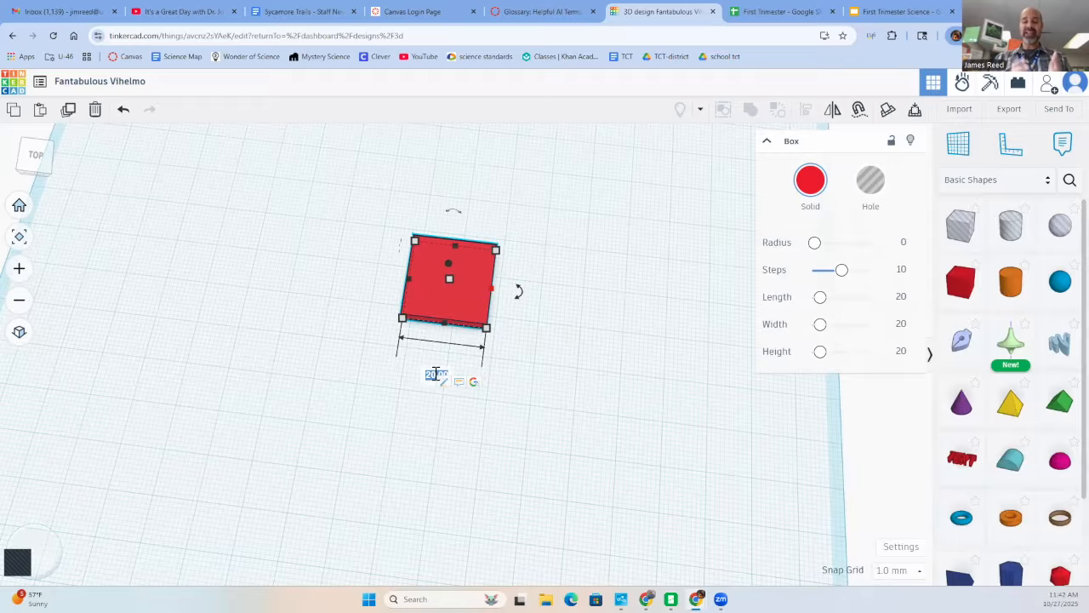
key("BackSpace")
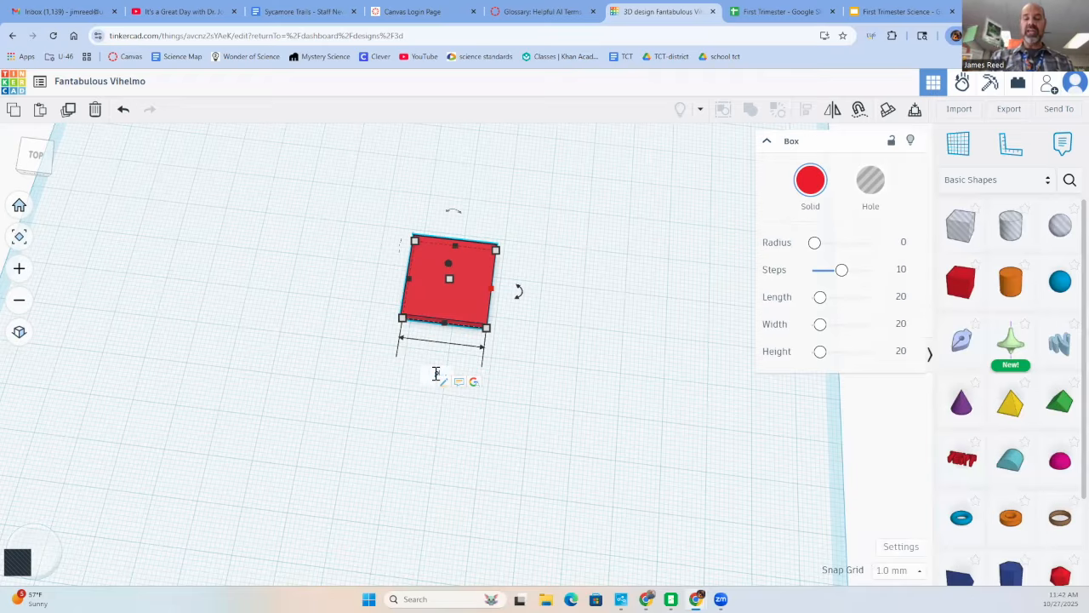
type("8")
key("Return")
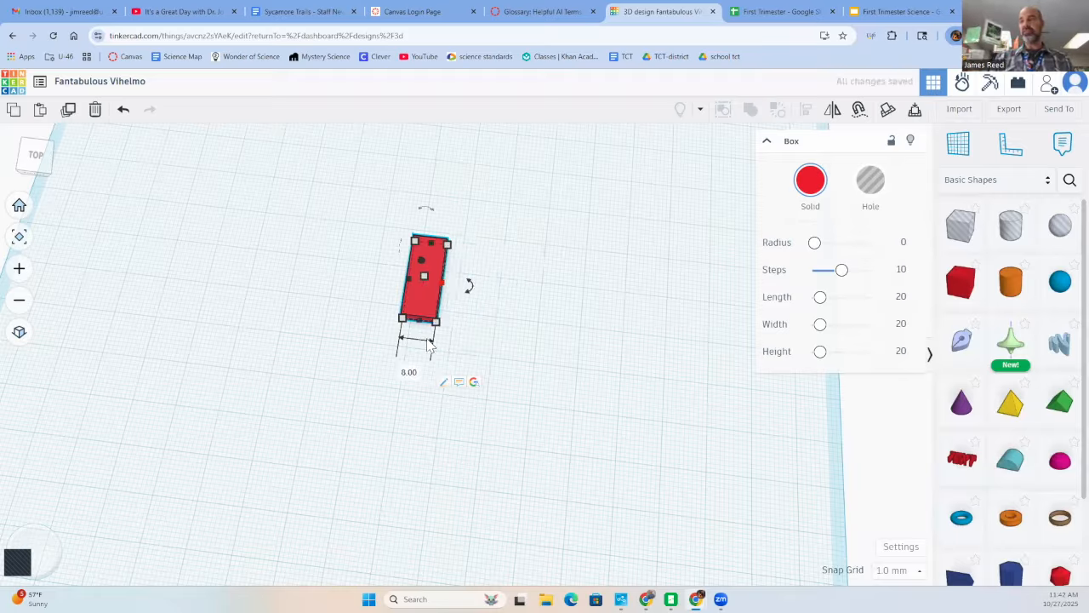
left_click(408, 372)
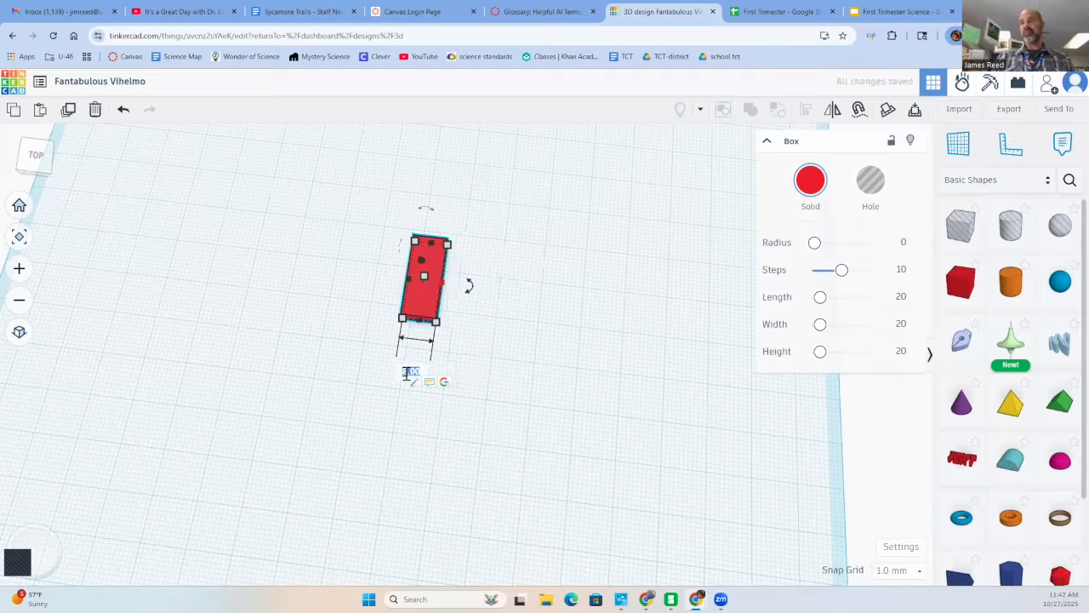
type("30")
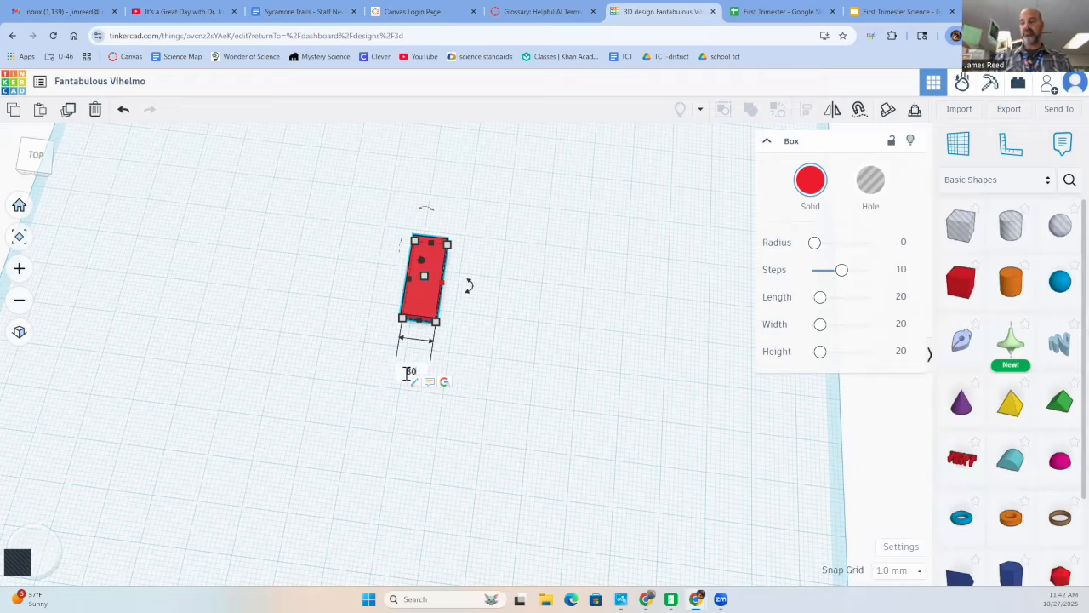
key("Return")
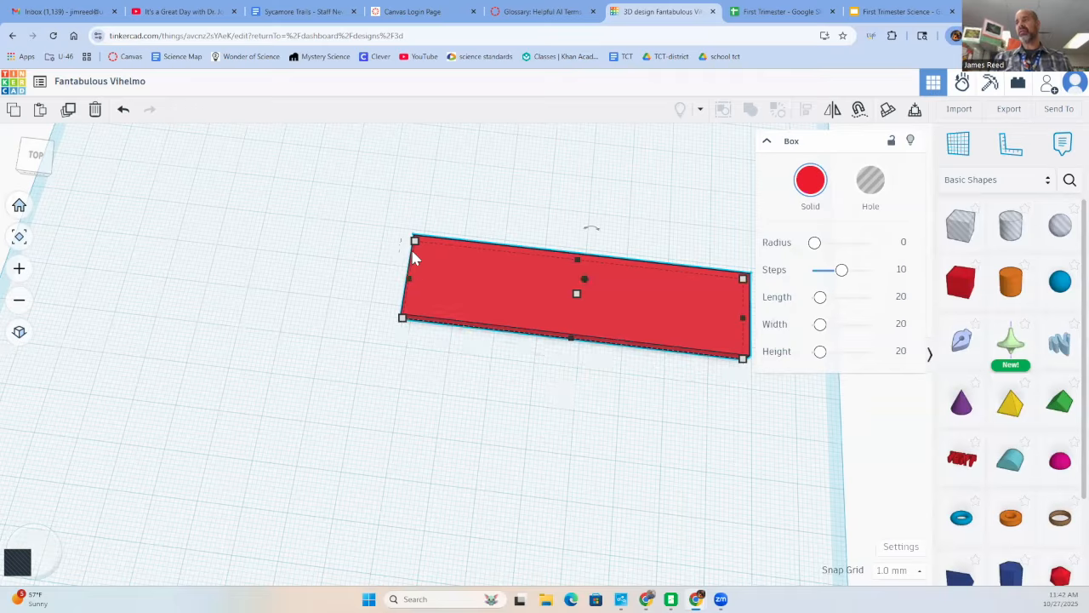
- Set the long side of the flat box to 120 mm, extending it toward the left
left_click(586, 206)
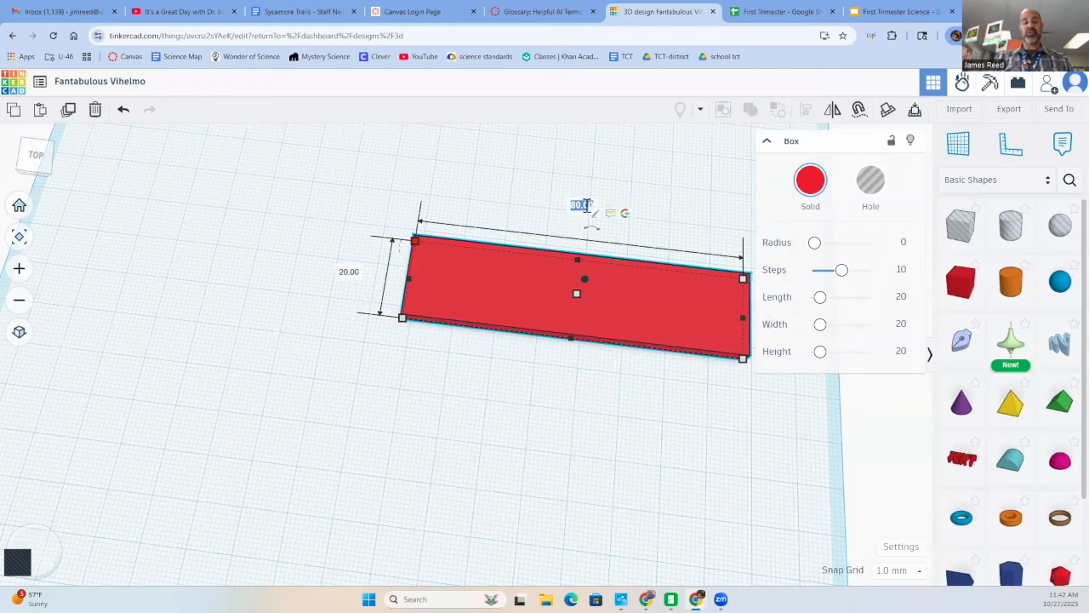
type("120")
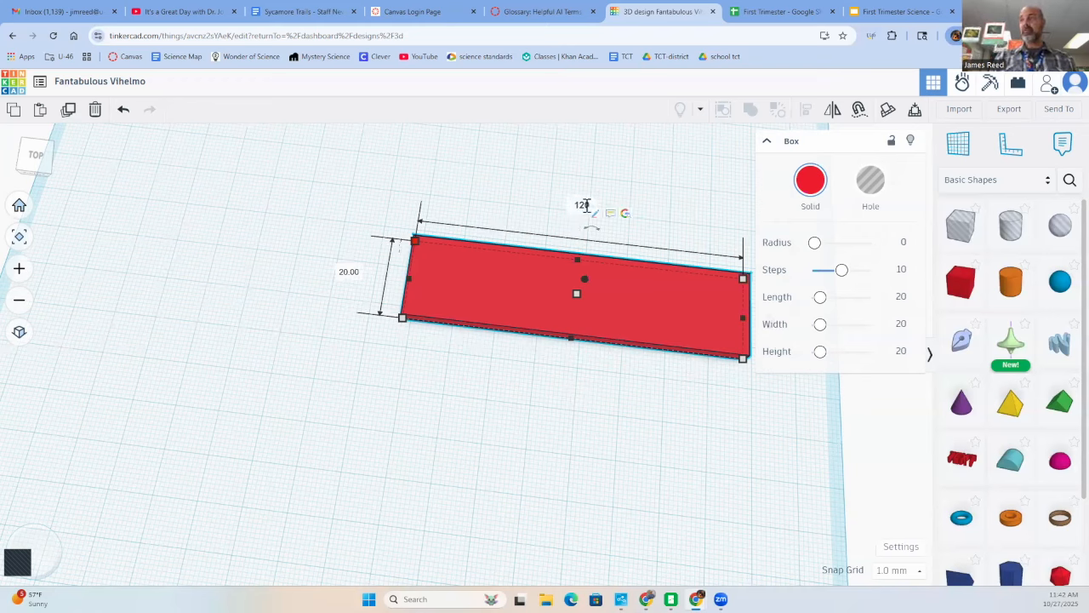
key("Return")
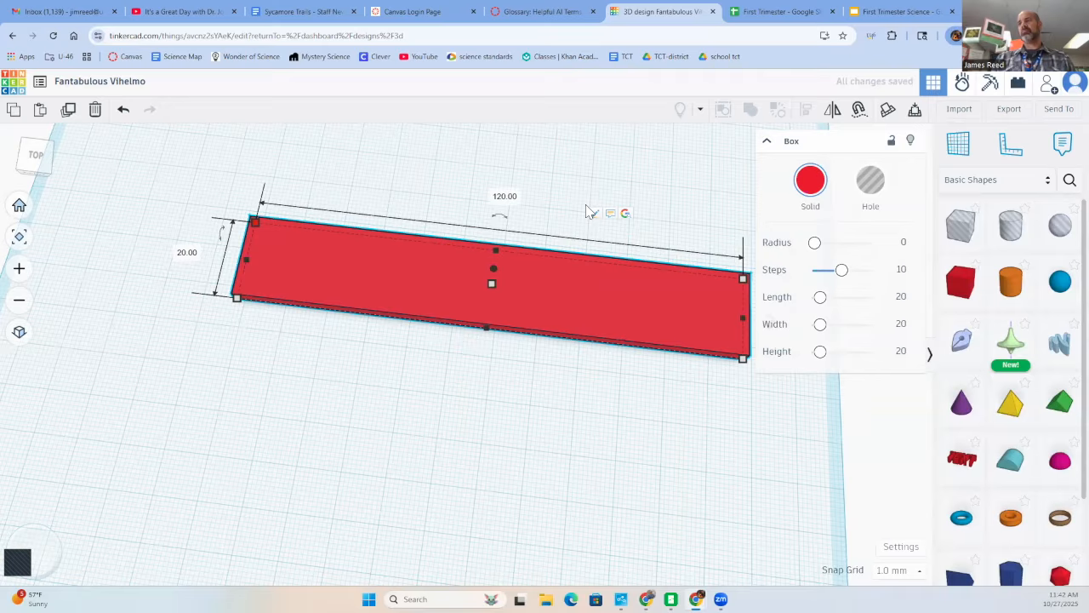
- Resize the flat red box into a plate 80 mm from left to right and 120 mm from front to back
mouse_move(256, 216)
left_click(509, 198)
type("30")
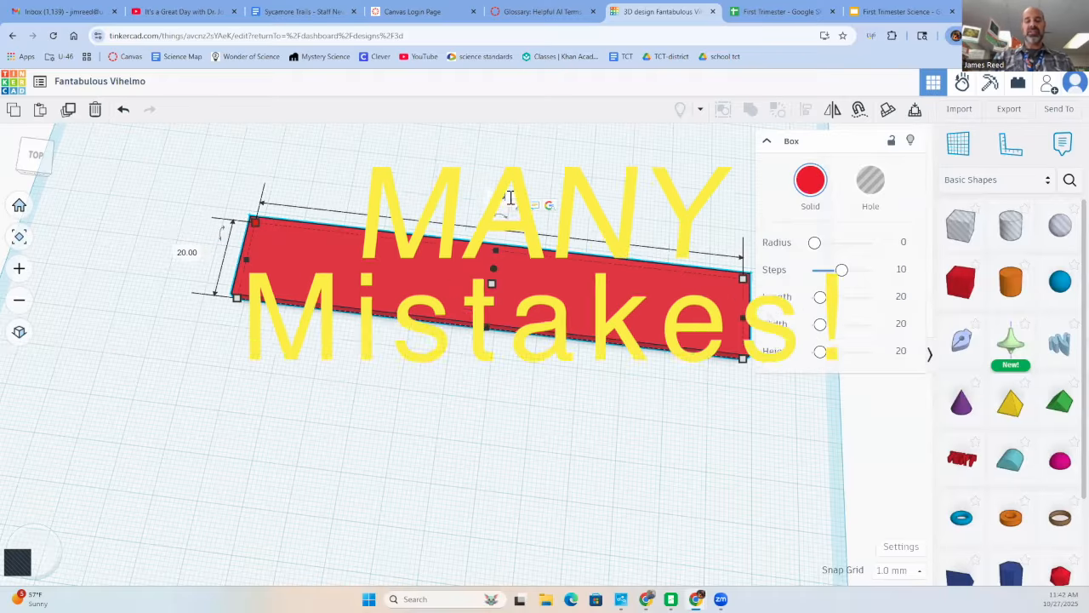
key("Return")
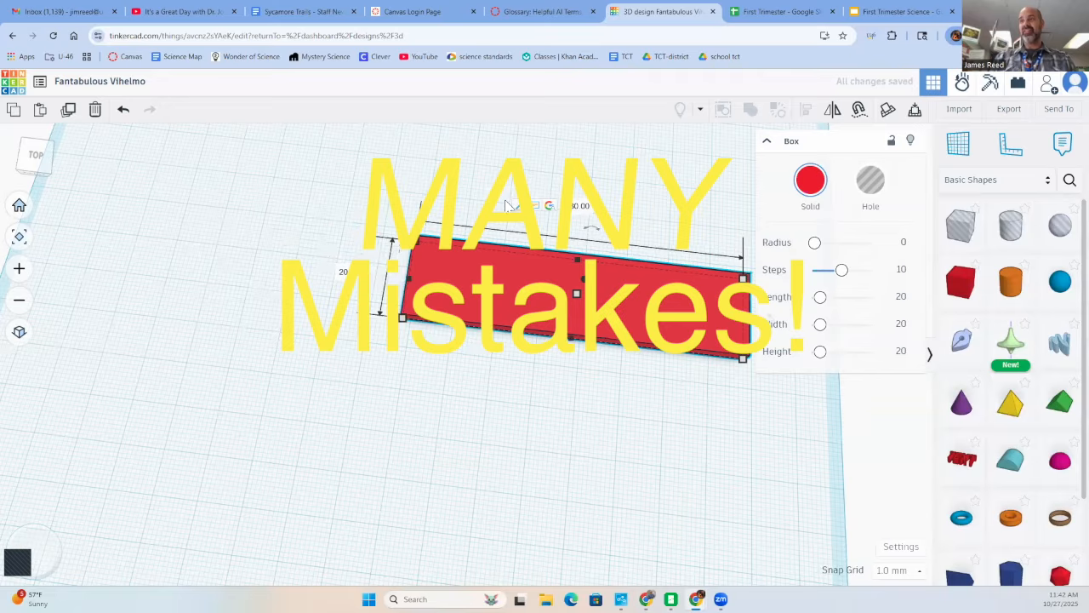
left_click(345, 272)
type("120")
key("Return")
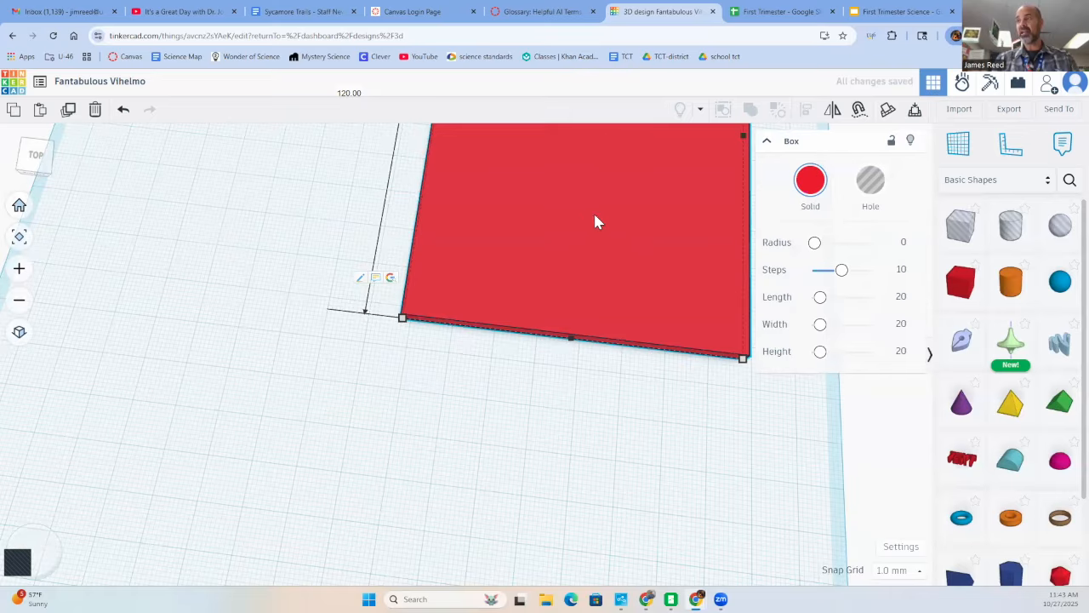
- Move the red plate toward the middle of the workplane so that it lies fully inside the grid
scroll(611, 213, "down", 3)
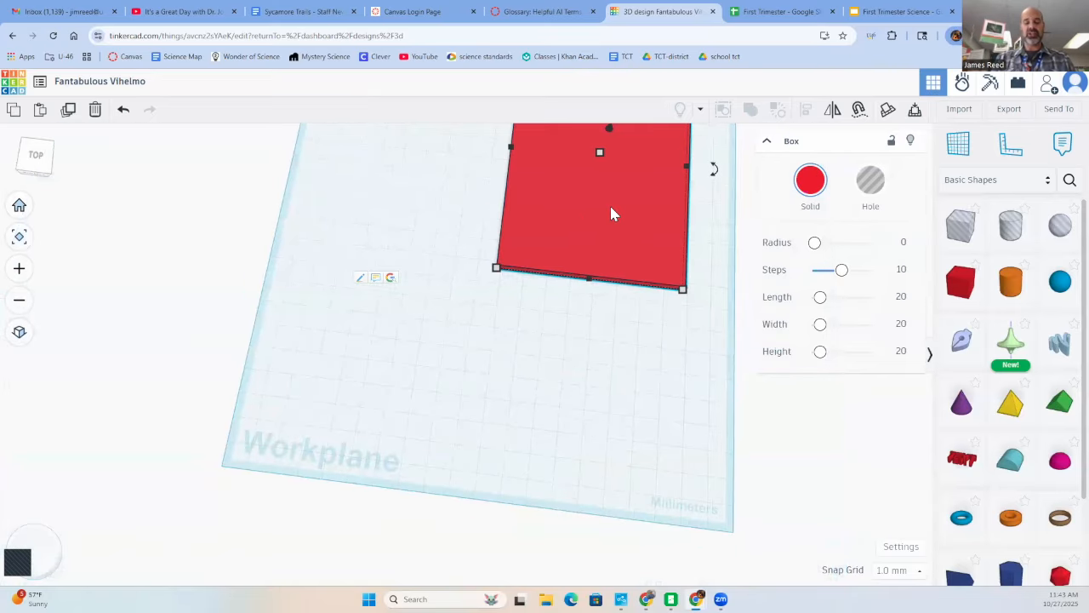
middle_click_drag(610, 207, 504, 353)
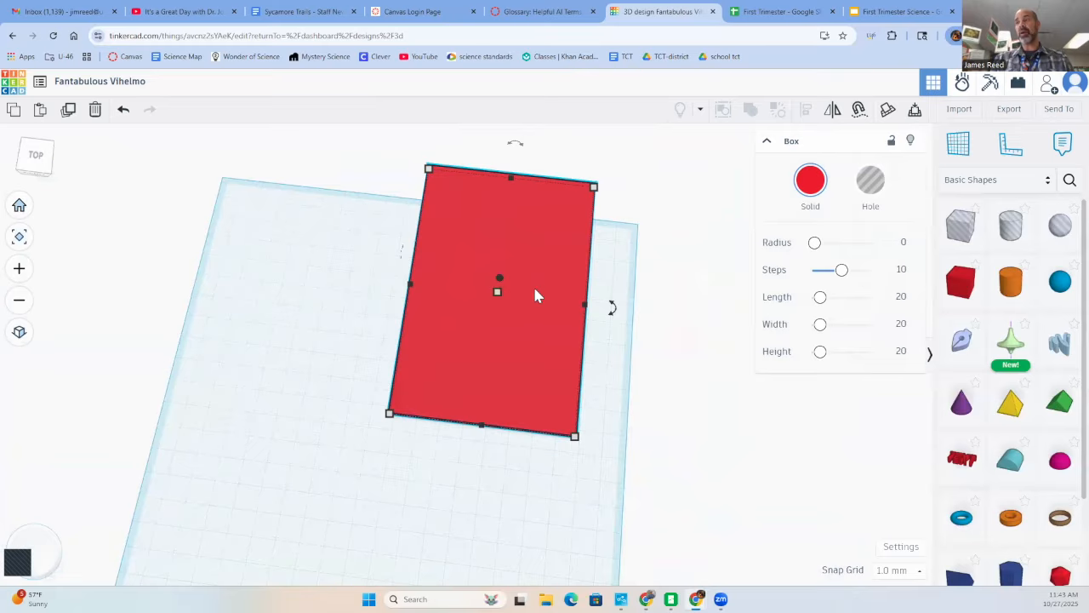
left_click_drag(537, 294, 451, 388)
- Place the ruler's origin at the front-left corner of the red plate with the Ruler tool
left_click(570, 250)
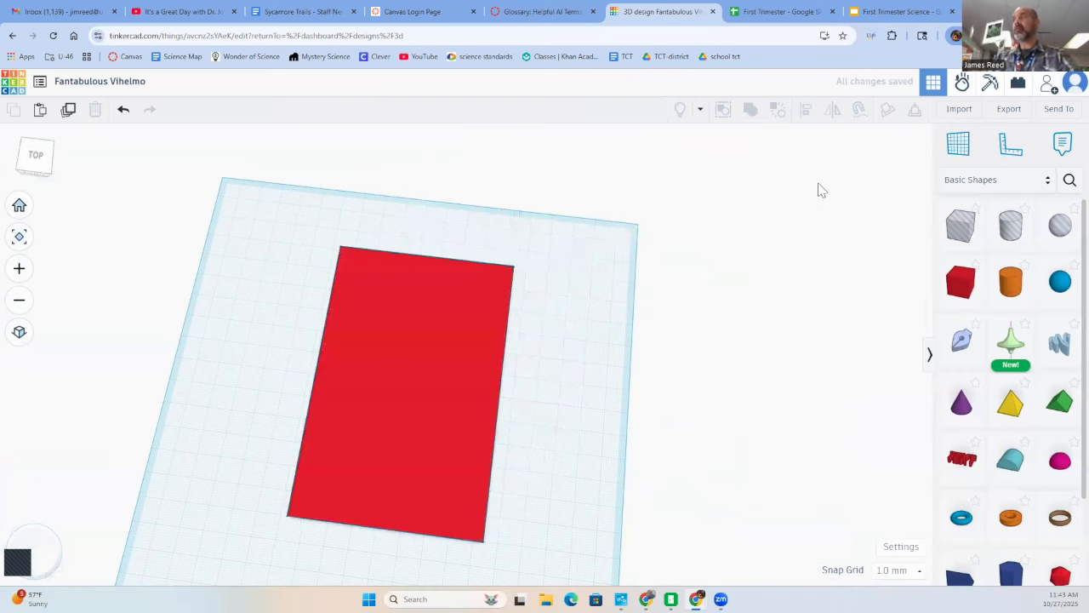
left_click(1008, 157)
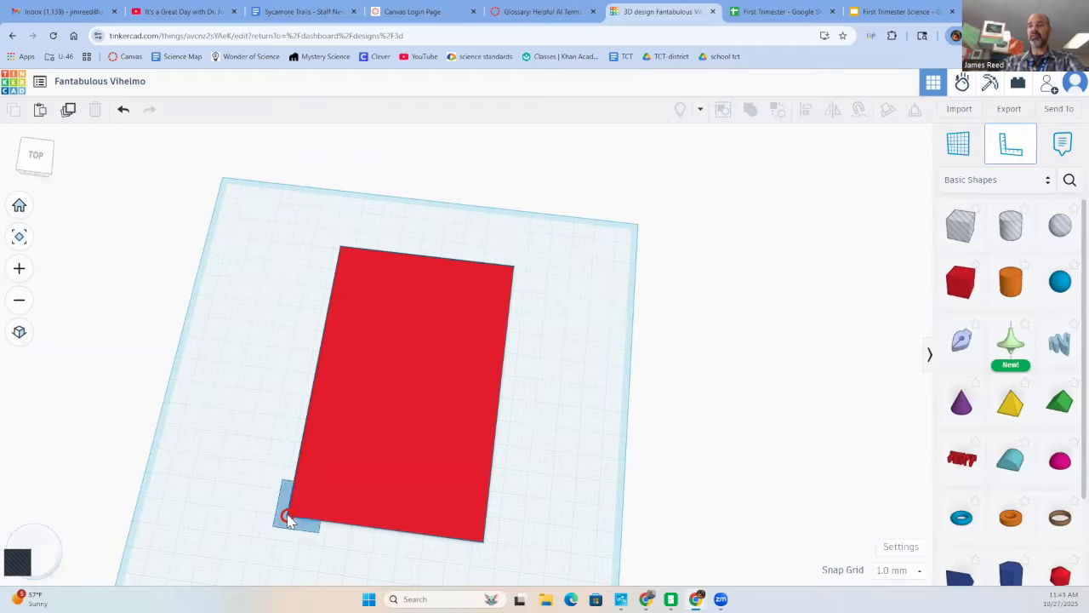
left_click(287, 518)
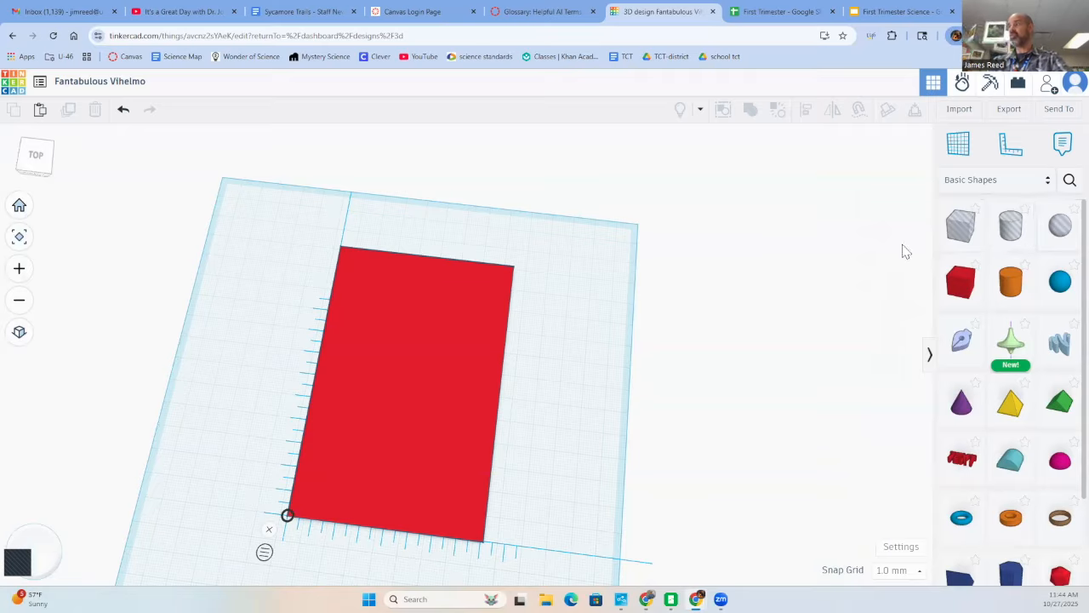
- Add a box hole on the plate near the ruler's corner and set its height to 3 mm
left_click(960, 233)
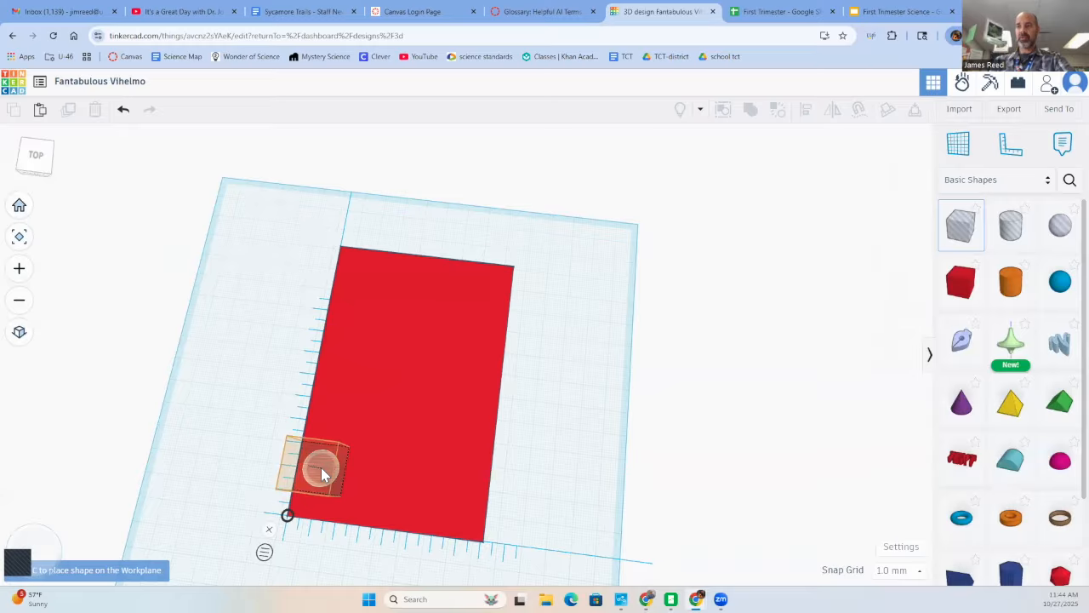
left_click(320, 467)
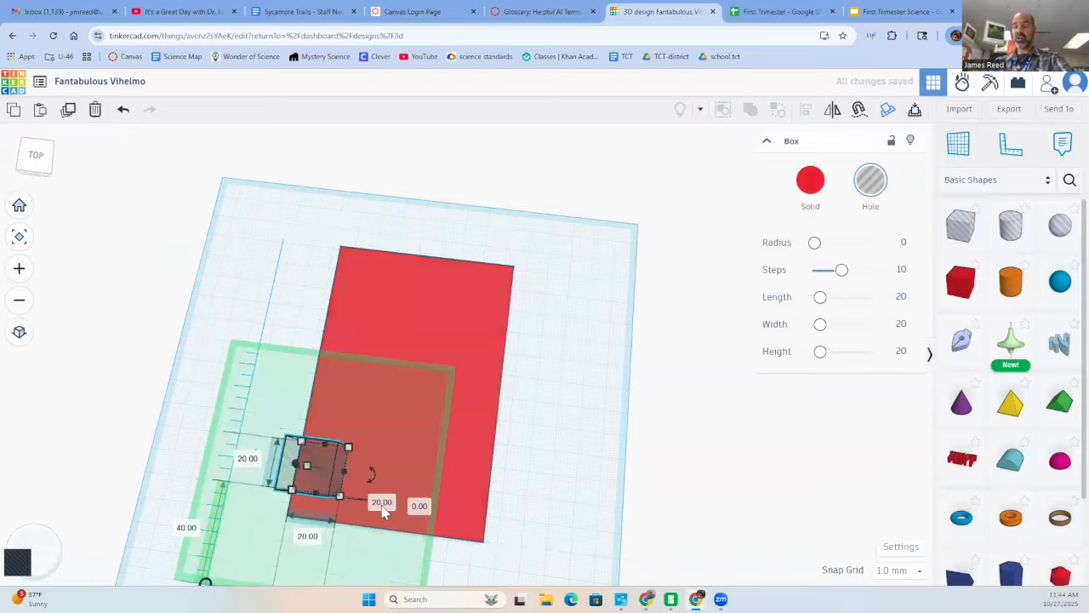
right_click_drag(382, 511, 434, 418)
left_click(426, 389)
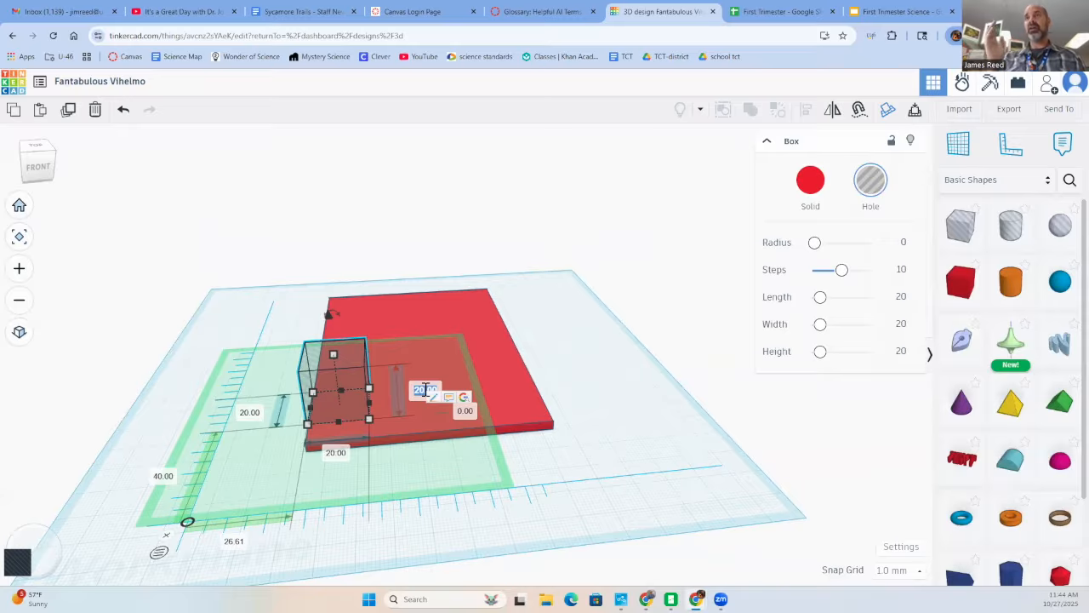
key("BackSpace")
type("3")
key("Return")
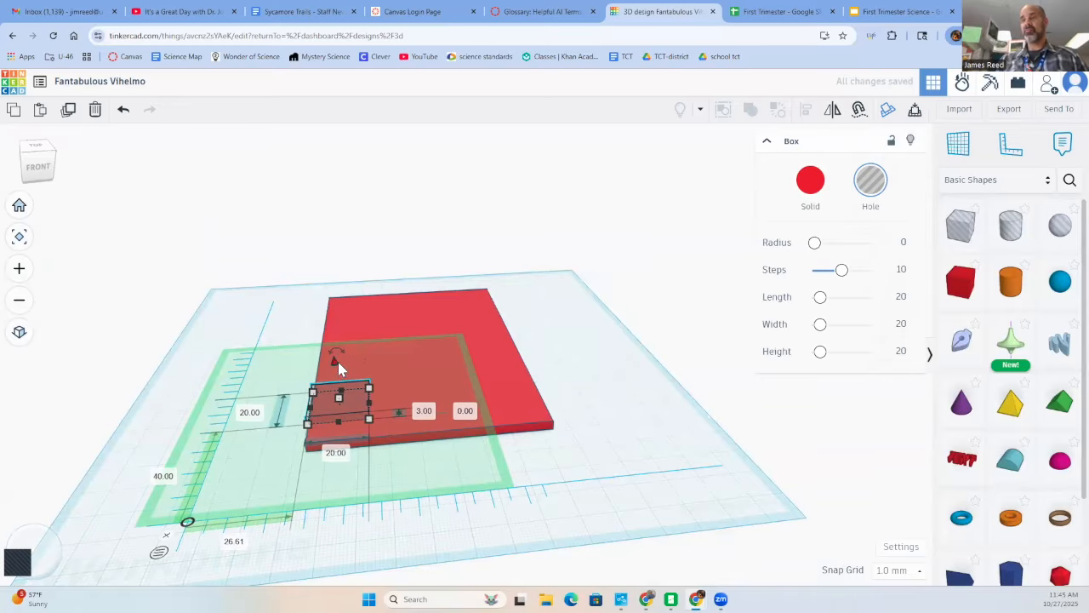
- Lower the box hole vertically so that it sinks into the red plate, keeping the plate in its place
right_click_drag(339, 367, 561, 330)
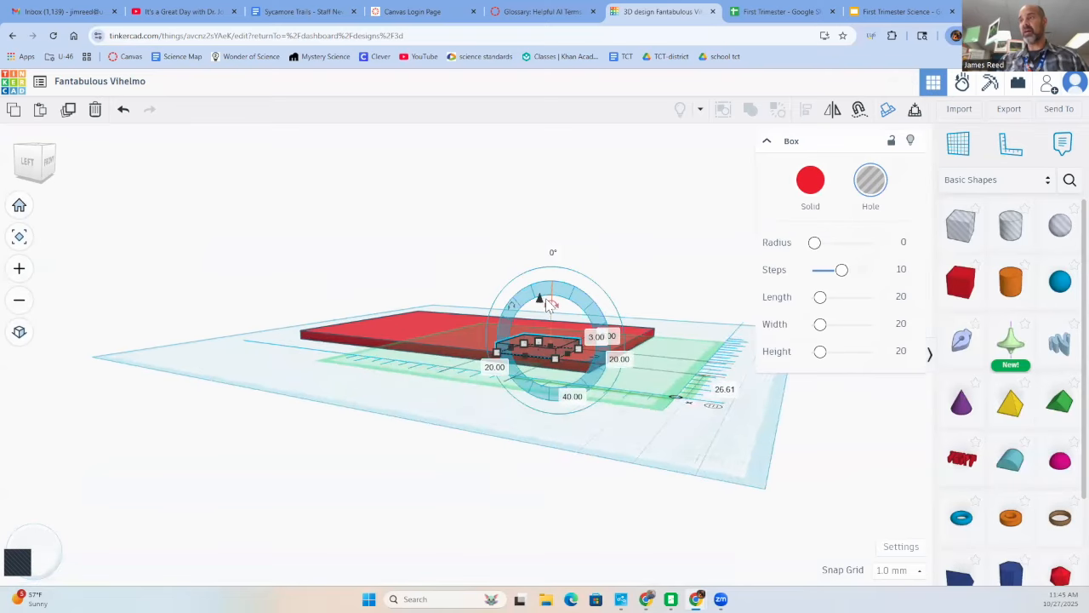
left_click_drag(541, 302, 541, 310)
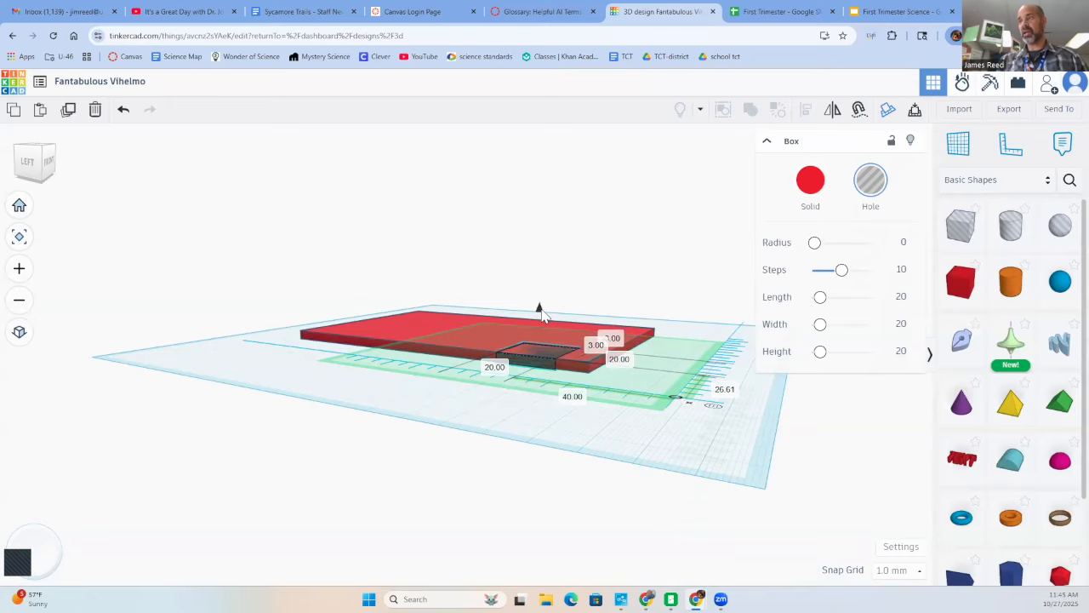
right_click_drag(627, 324, 409, 502)
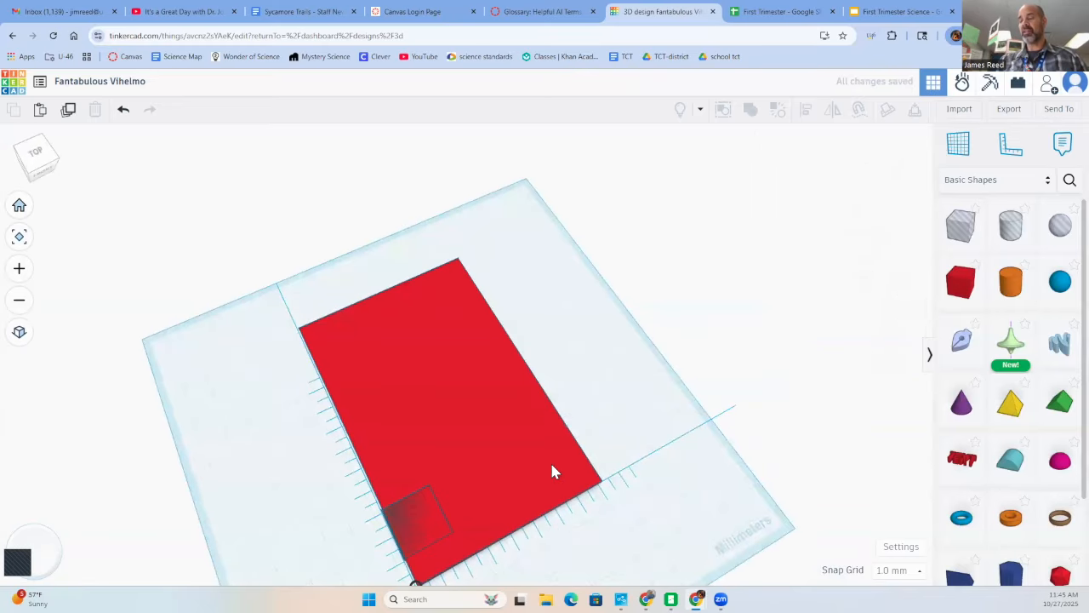
left_click_drag(552, 468, 563, 443)
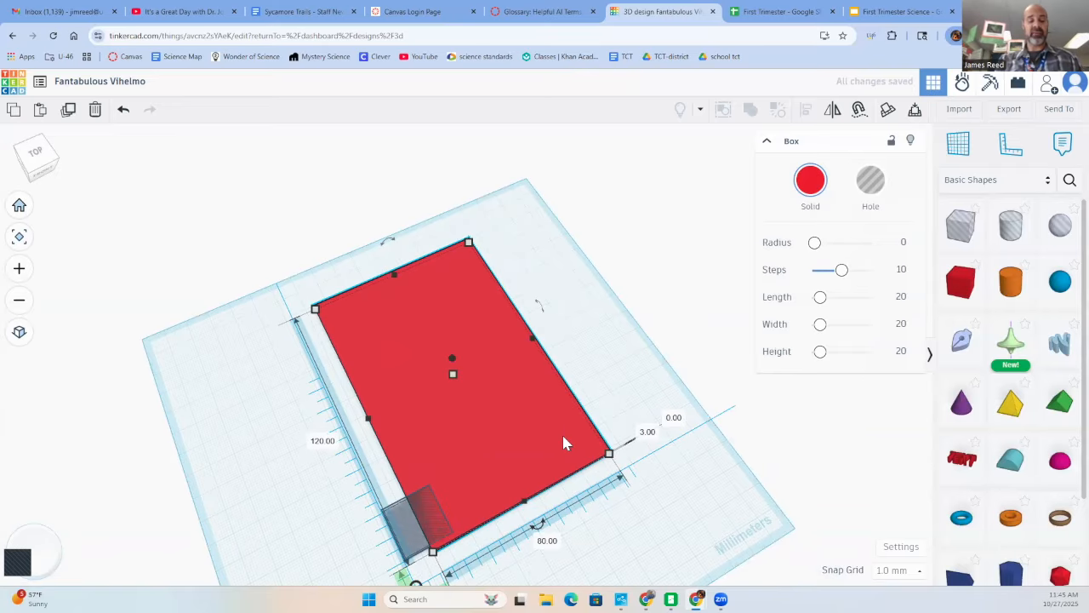
key("ctrl+z")
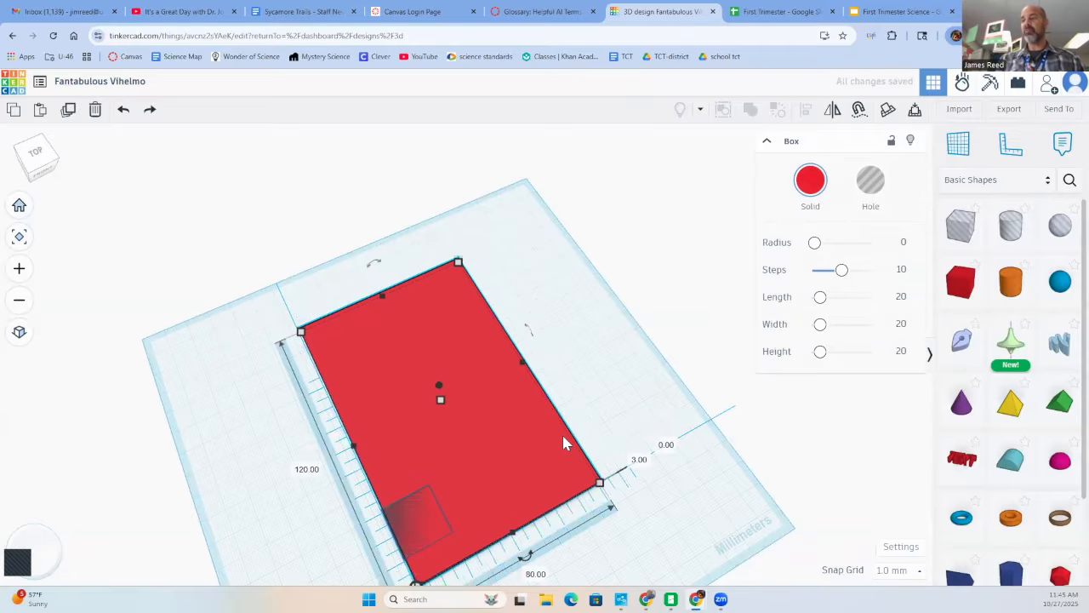
- From the side view, raise the box hole slightly until its base sits 1 mm below the workplane
left_click(423, 527)
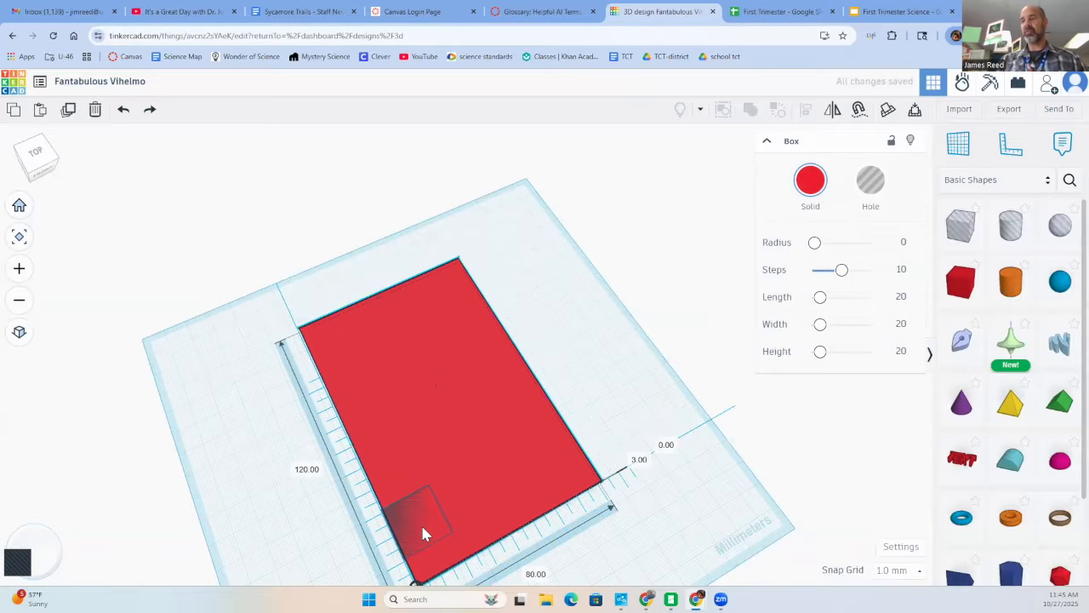
right_click_drag(423, 532, 587, 436)
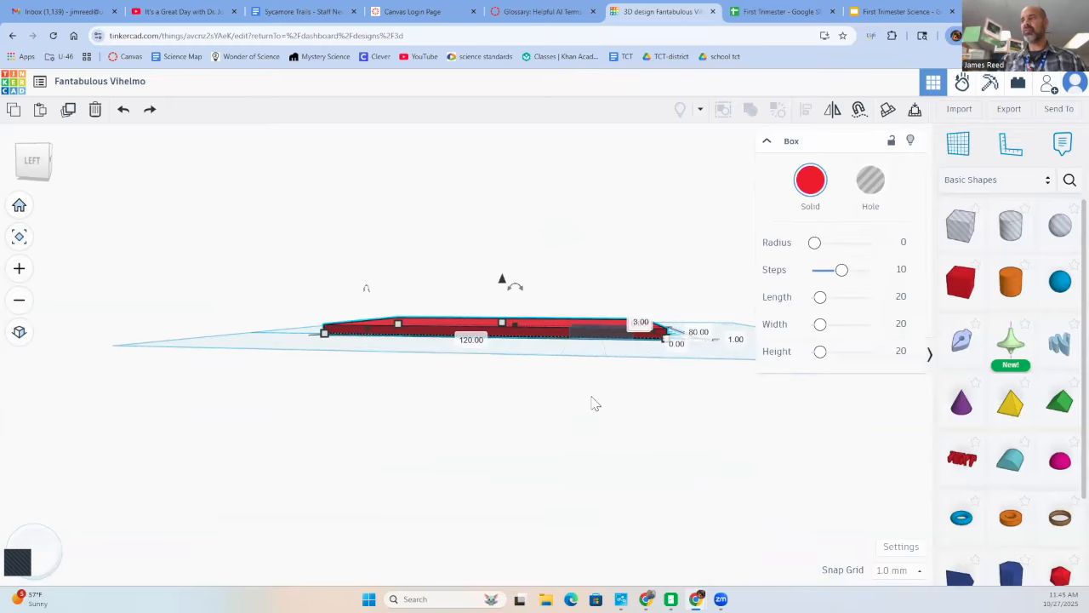
left_click(603, 336)
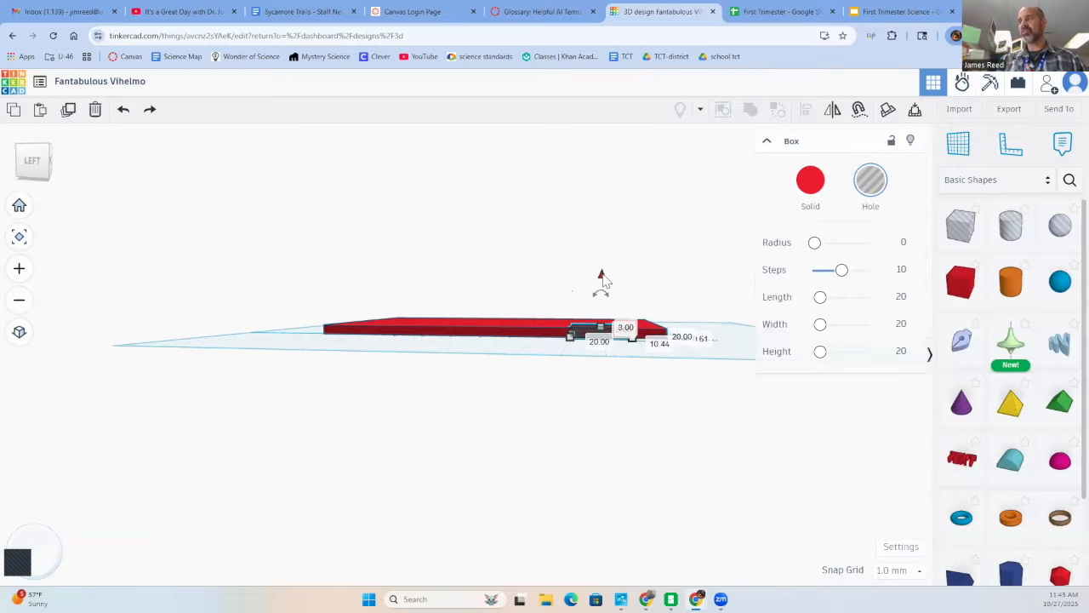
left_click_drag(603, 274, 604, 271)
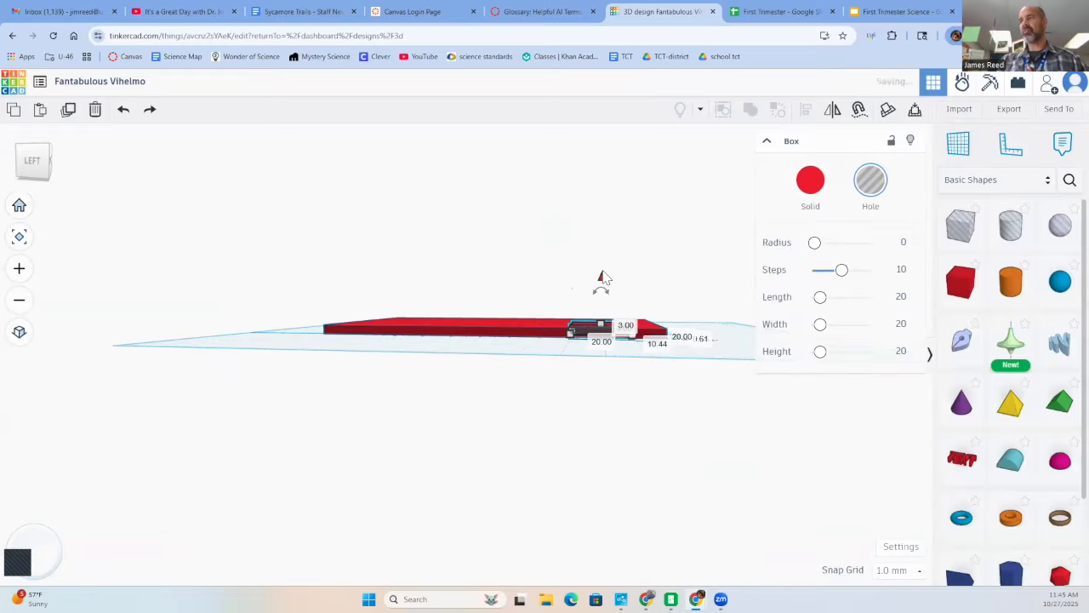
left_click(608, 272)
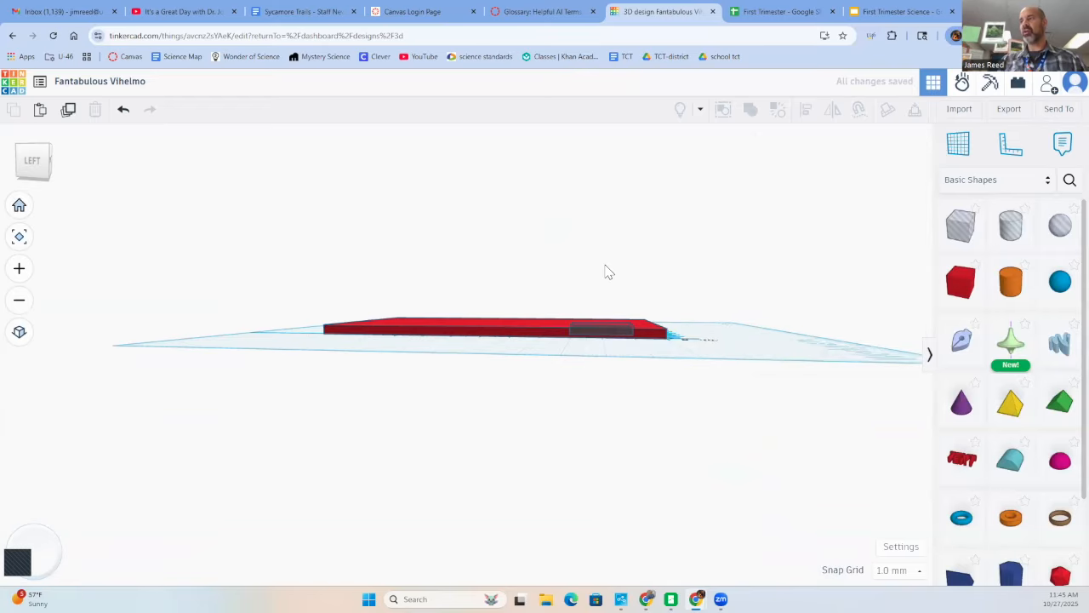
- Stretch the top of the box hole upward to a height of 6 mm, leaving the red plate in place
left_click(602, 330)
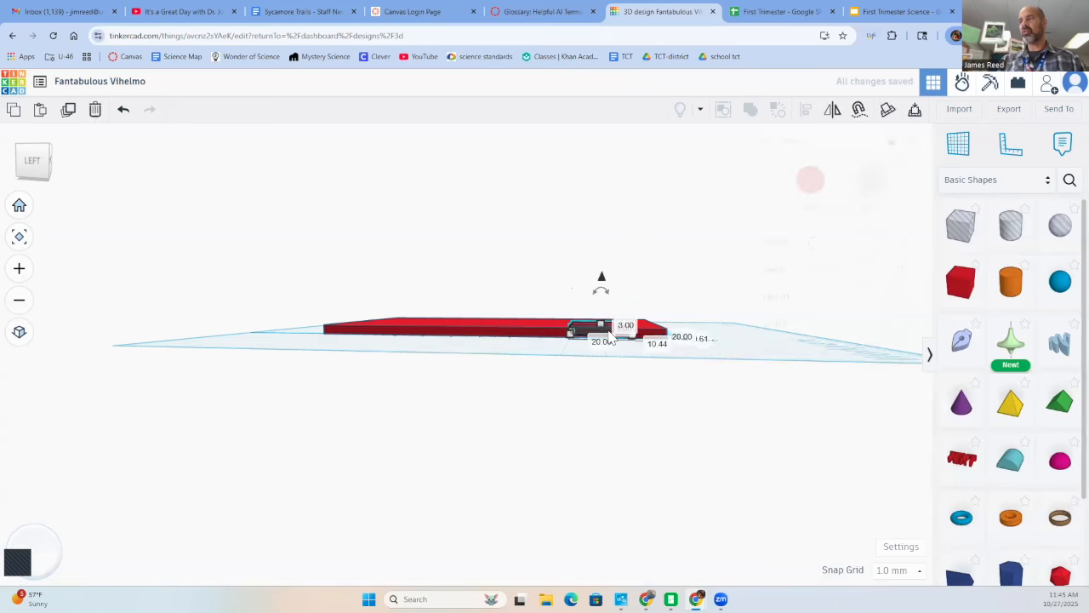
left_click_drag(602, 328, 603, 321)
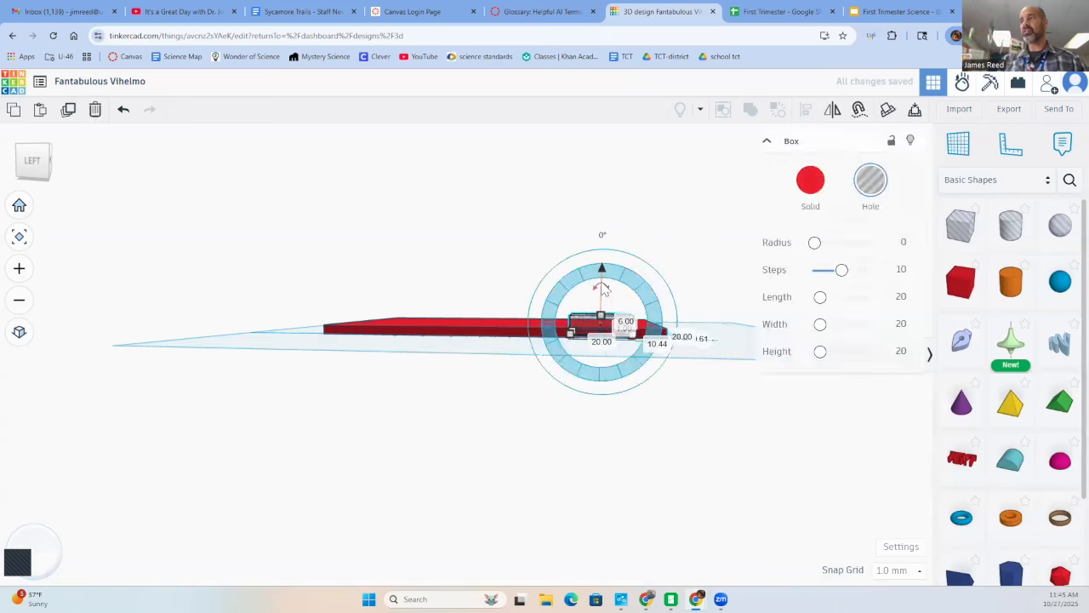
left_click_drag(602, 279, 603, 282)
right_click_drag(604, 281, 384, 410)
left_click_drag(509, 414, 537, 399)
key("ctrl+z")
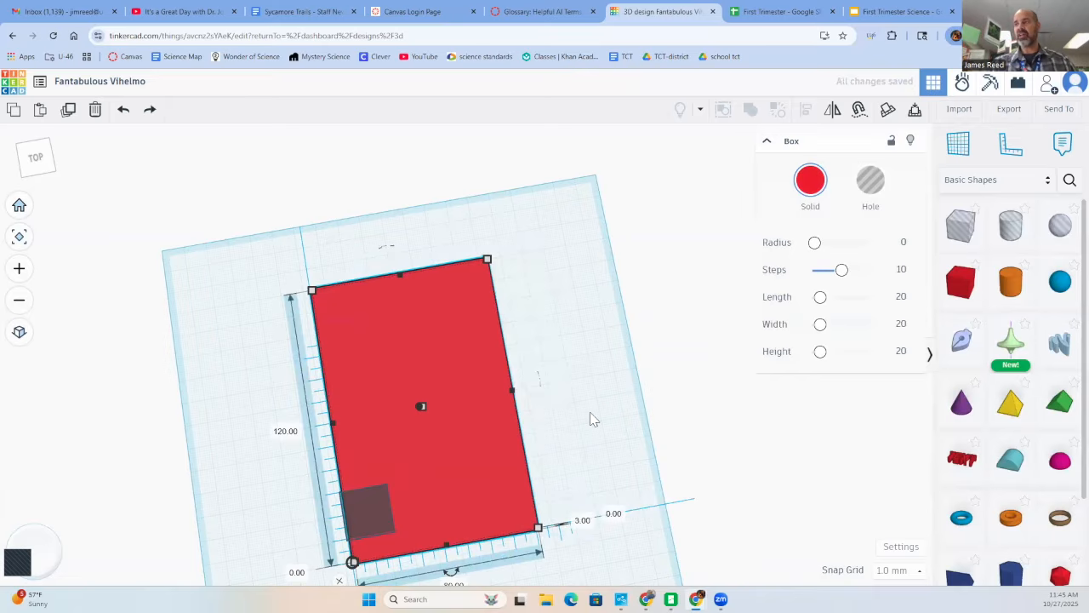
- Set the box hole's front-to-back dimension to 10 mm
left_click(559, 425)
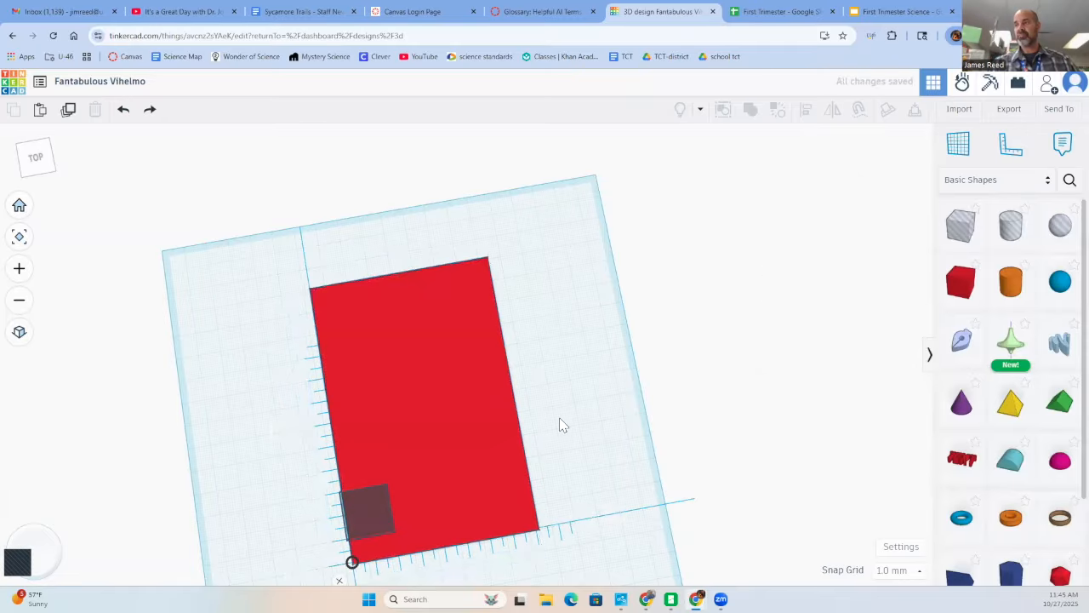
right_click_drag(567, 406, 401, 465)
left_click(383, 509)
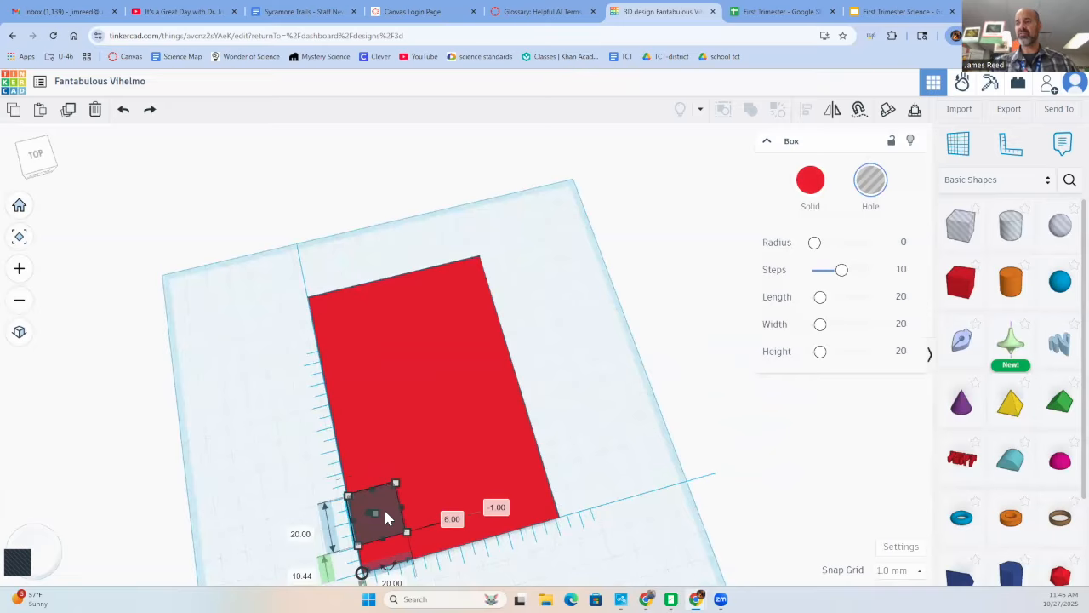
left_click(303, 534)
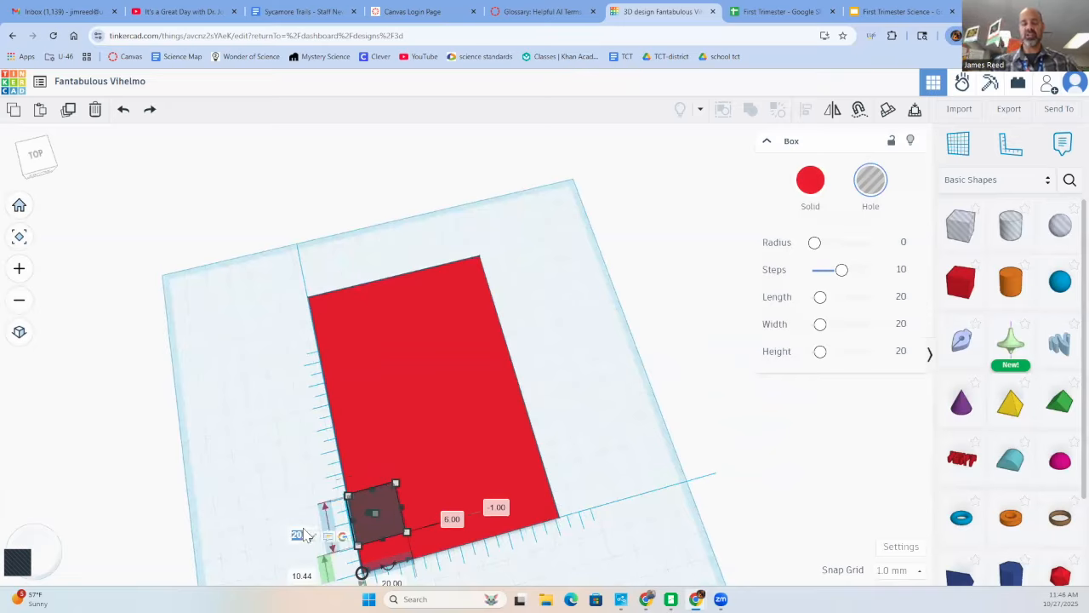
key("BackSpace")
type("109")
key("Return")
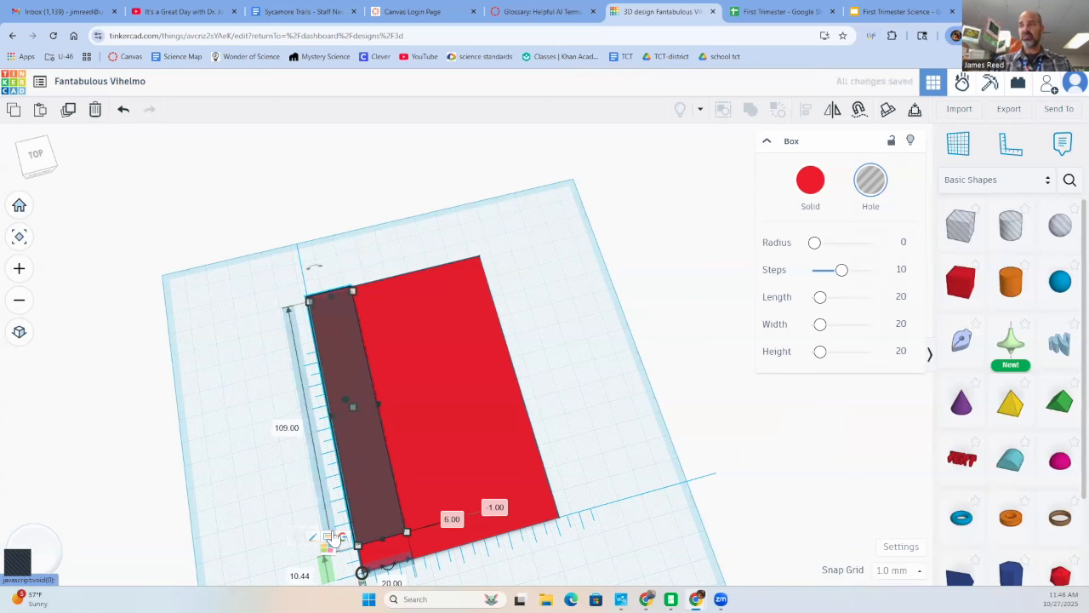
left_click(288, 427)
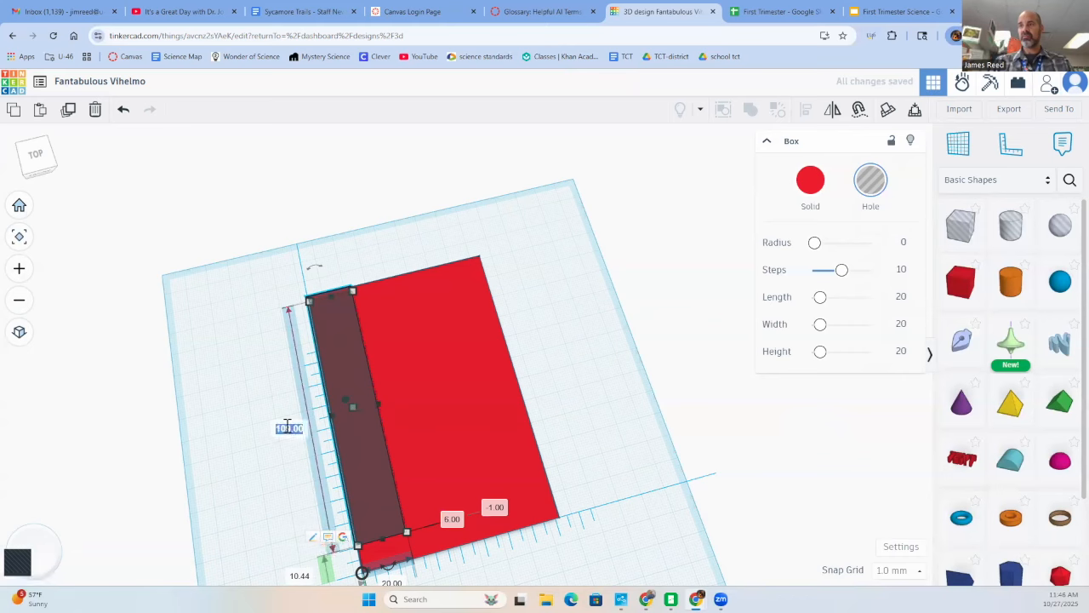
type("10")
key("Return")
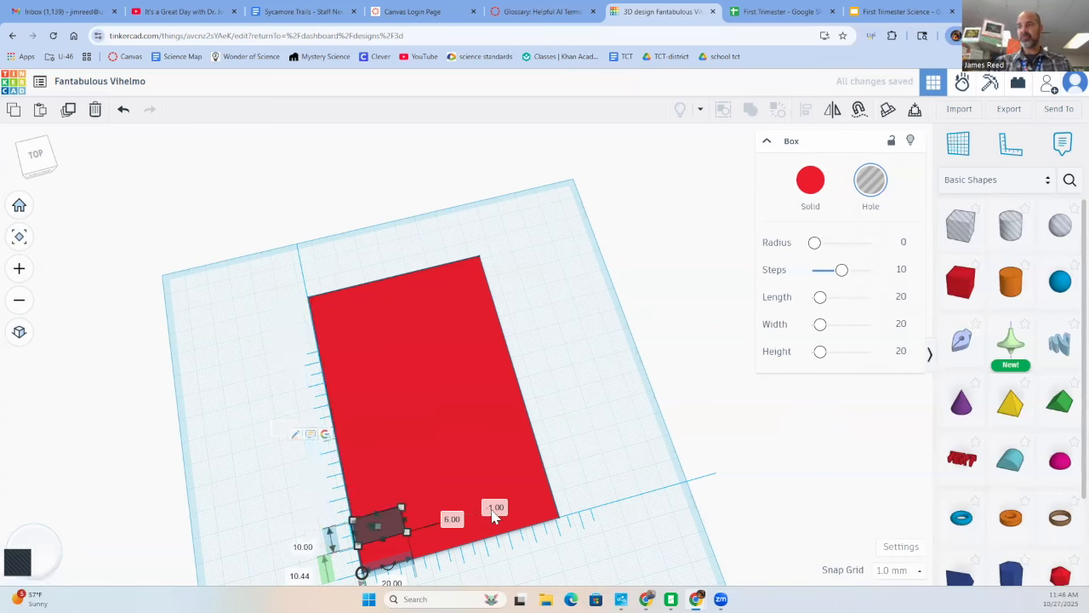
left_click_drag(359, 545, 371, 543)
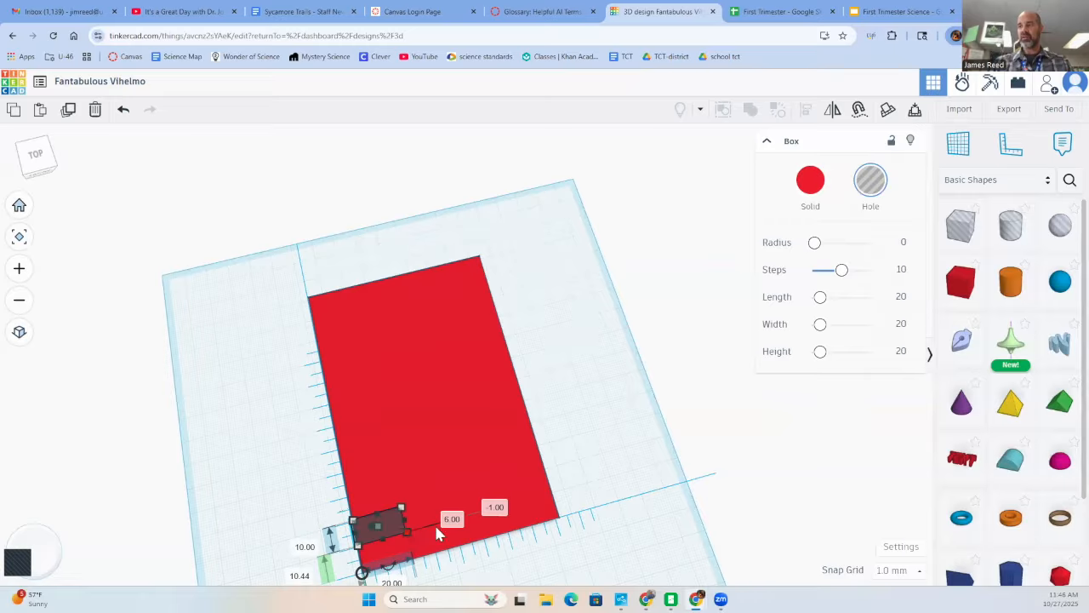
left_click(452, 519)
key("Return")
left_click(379, 526)
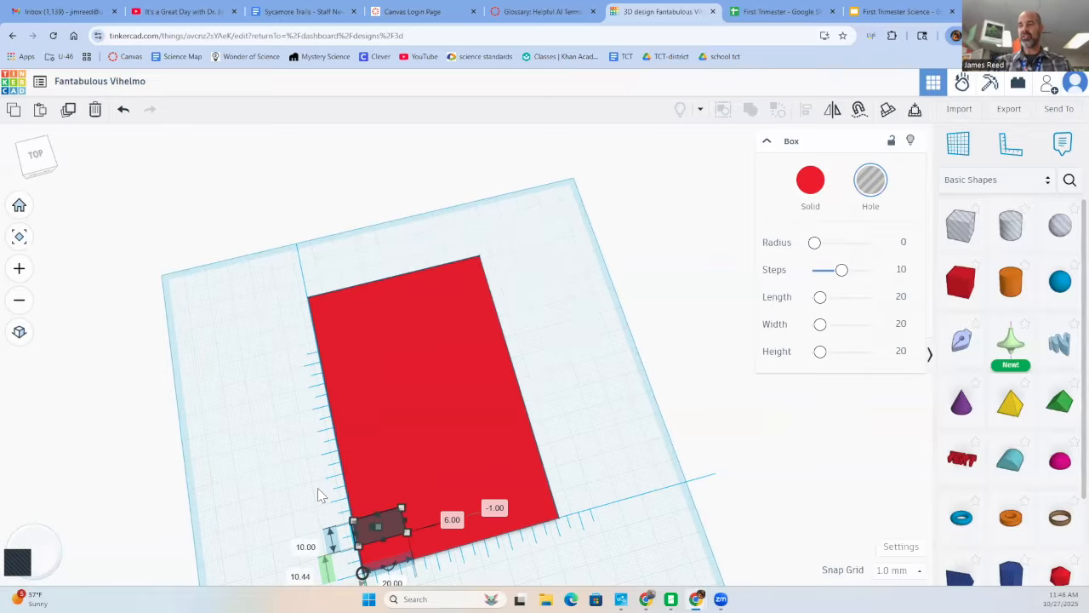
left_click(332, 449)
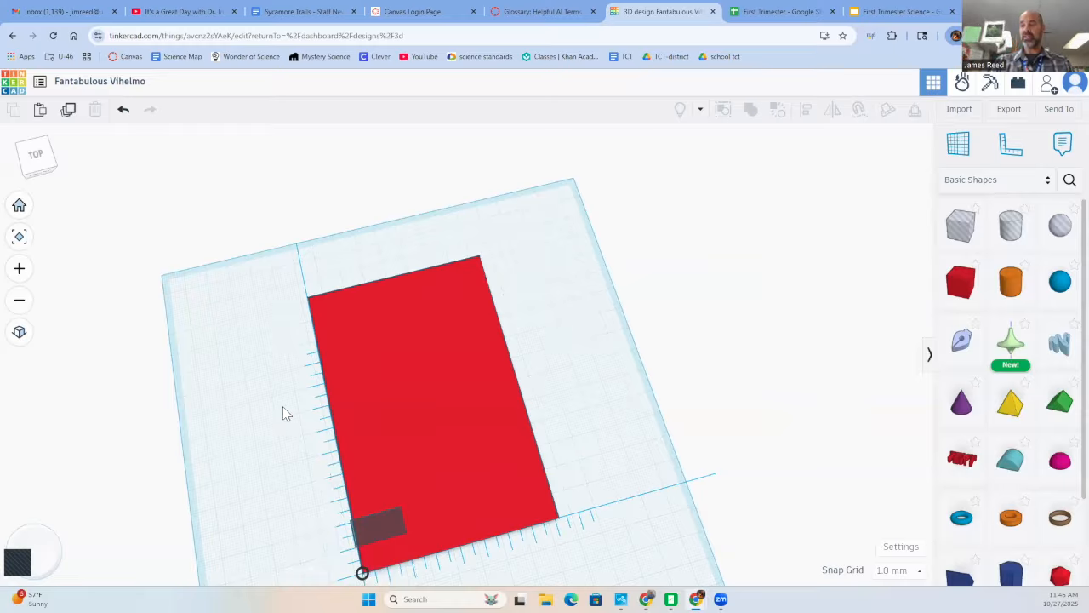
left_click(382, 519)
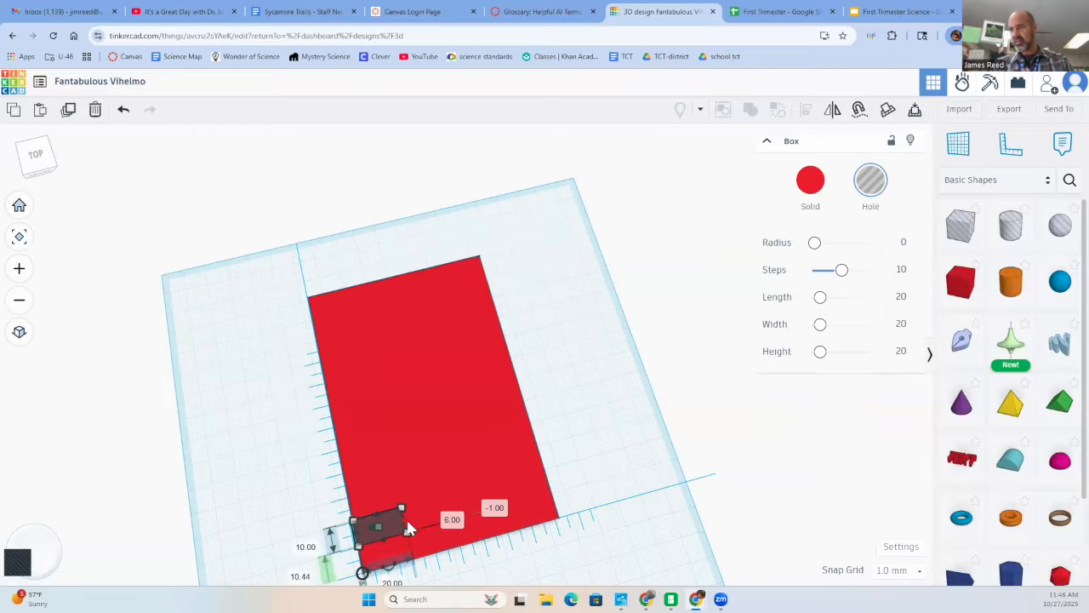
left_click(452, 520)
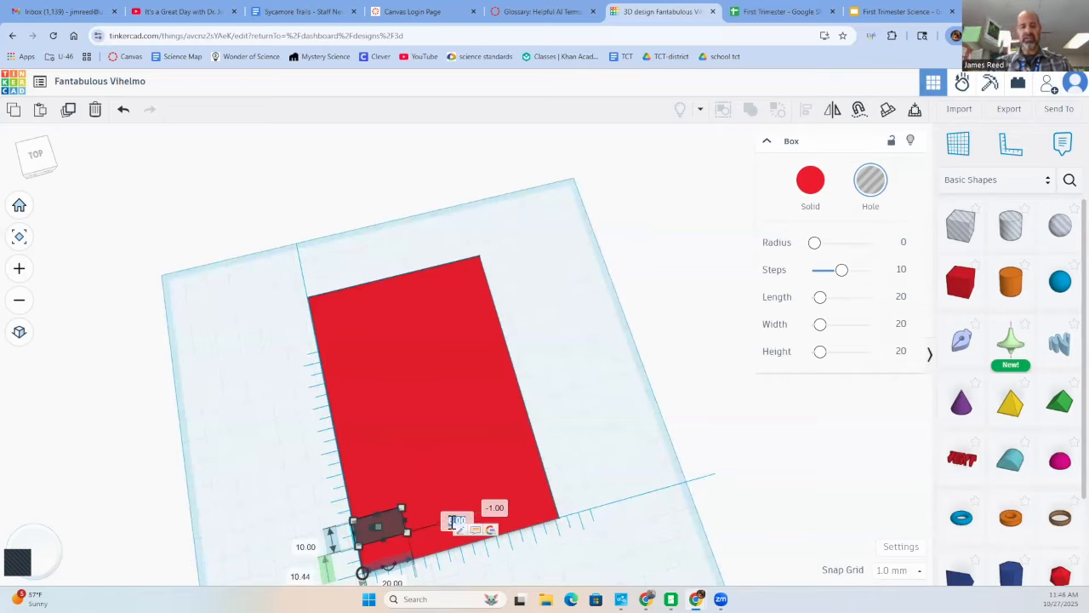
type("10")
key("Return")
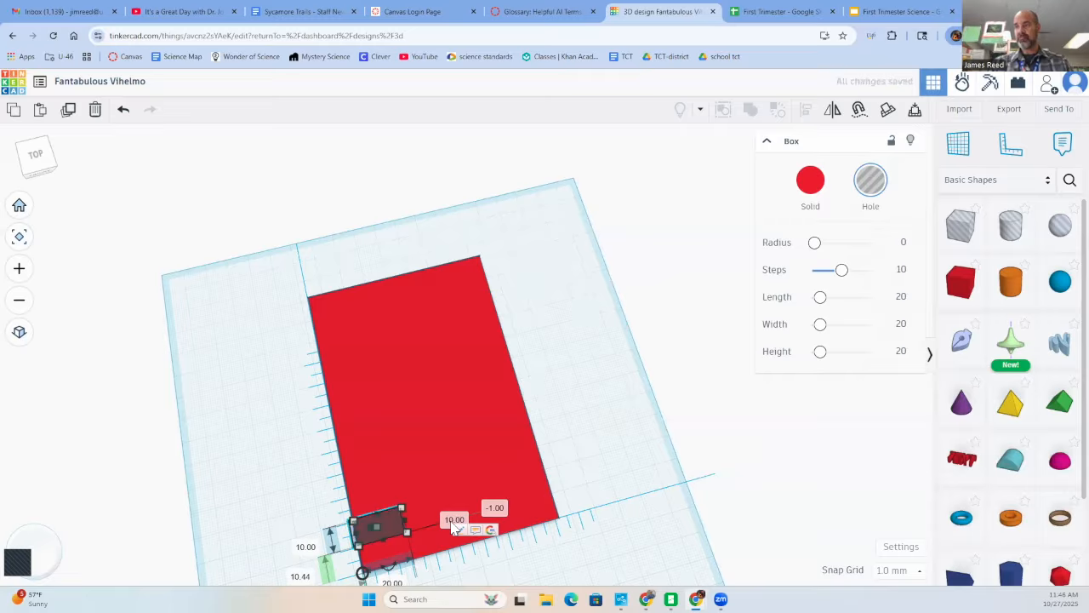
key("ctrl+z")
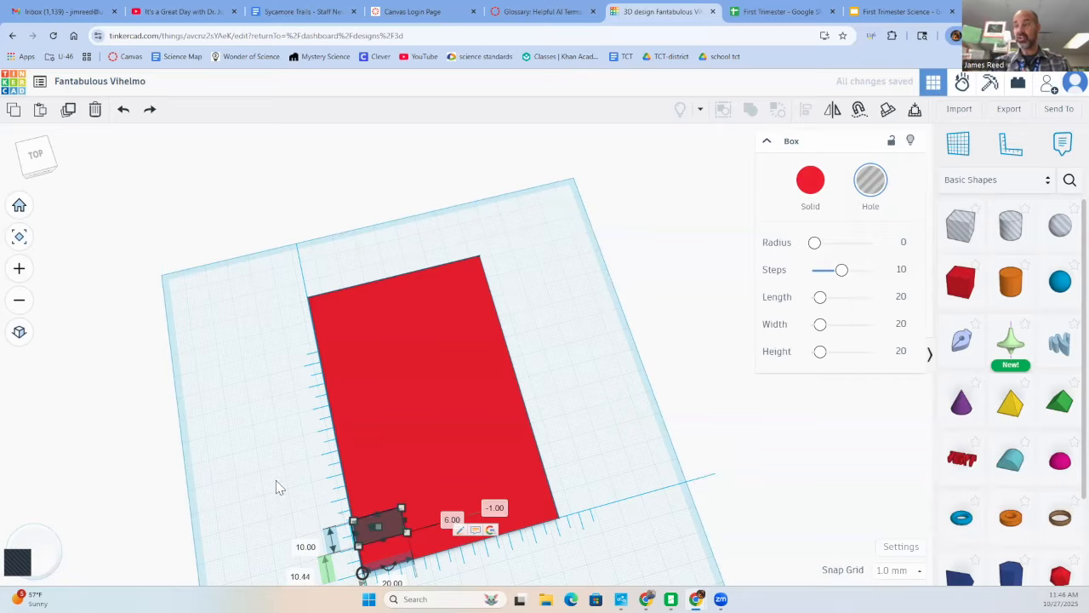
- Set the box hole's side-to-side dimension to 10 mm and deselect it
left_click(393, 583)
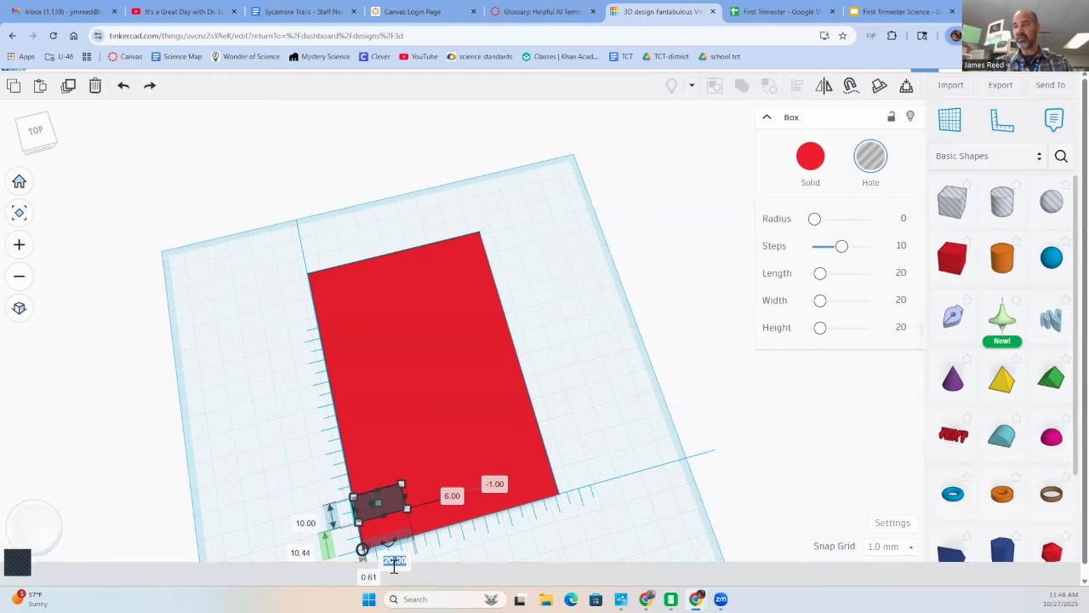
type("10")
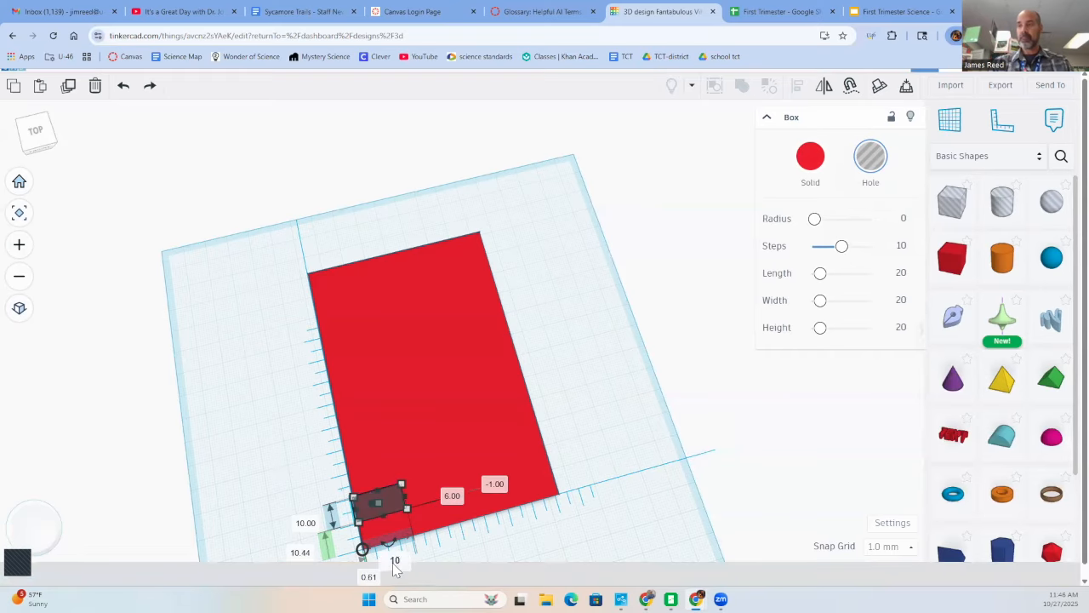
key("Return")
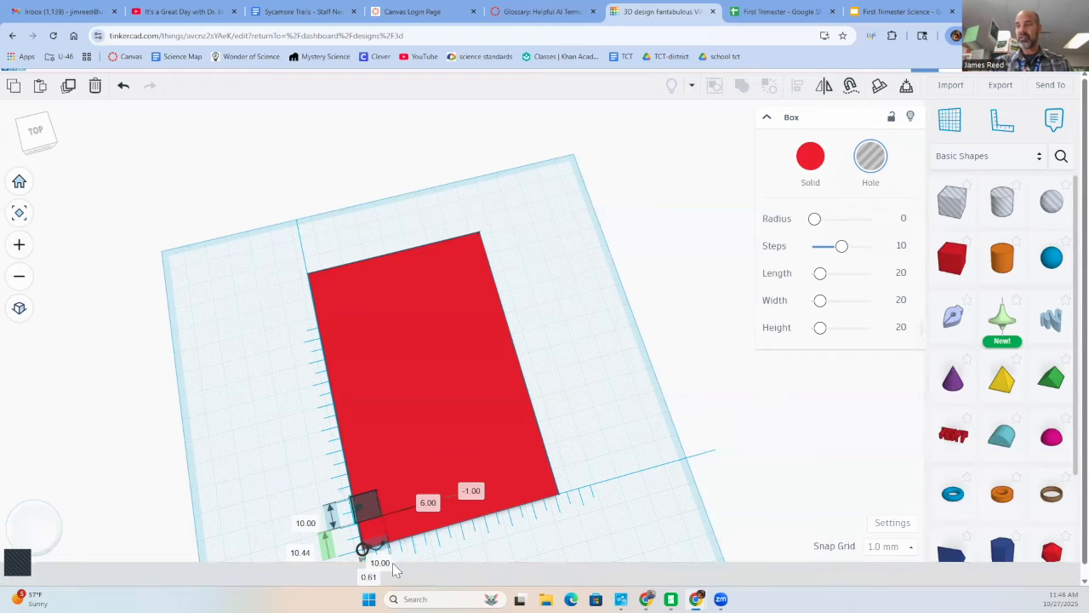
left_click(308, 467)
- Duplicate the small box hole and place the copy on the plate's opposite long edge, 71 mm across and 11 mm up from the ruler origin
right_click_drag(261, 494, 445, 517)
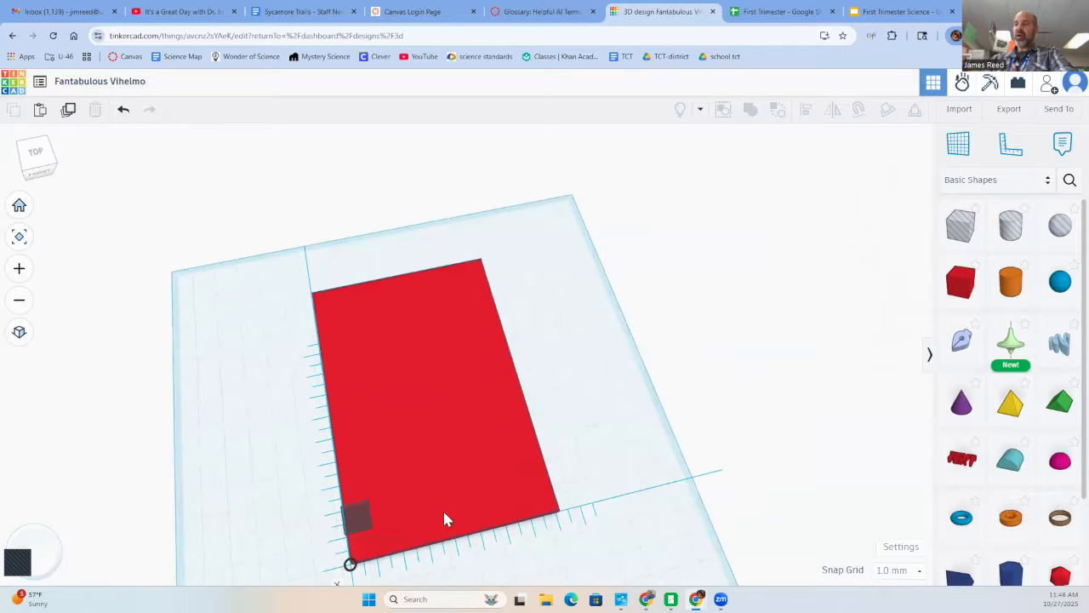
left_click(361, 515)
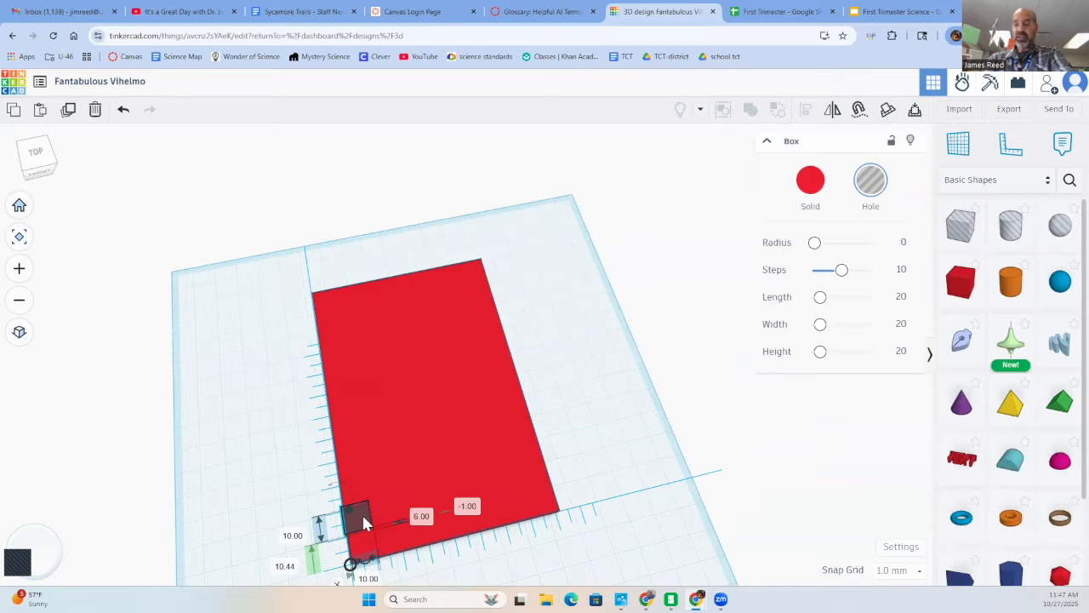
key("ctrl+v")
left_click_drag(362, 515, 544, 475)
key("ctrl+z")
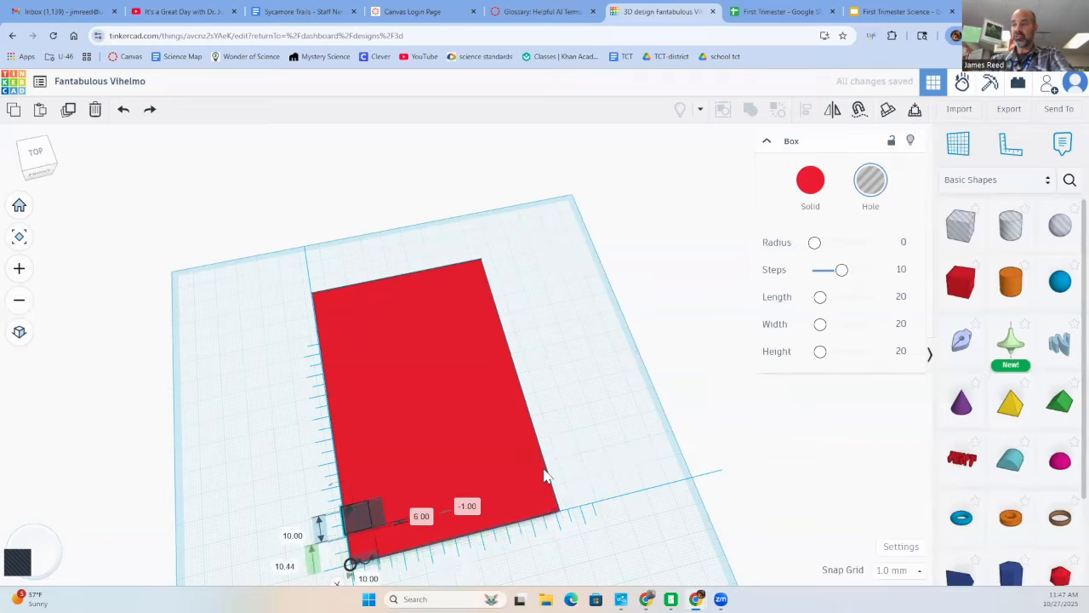
left_click_drag(368, 523, 545, 479)
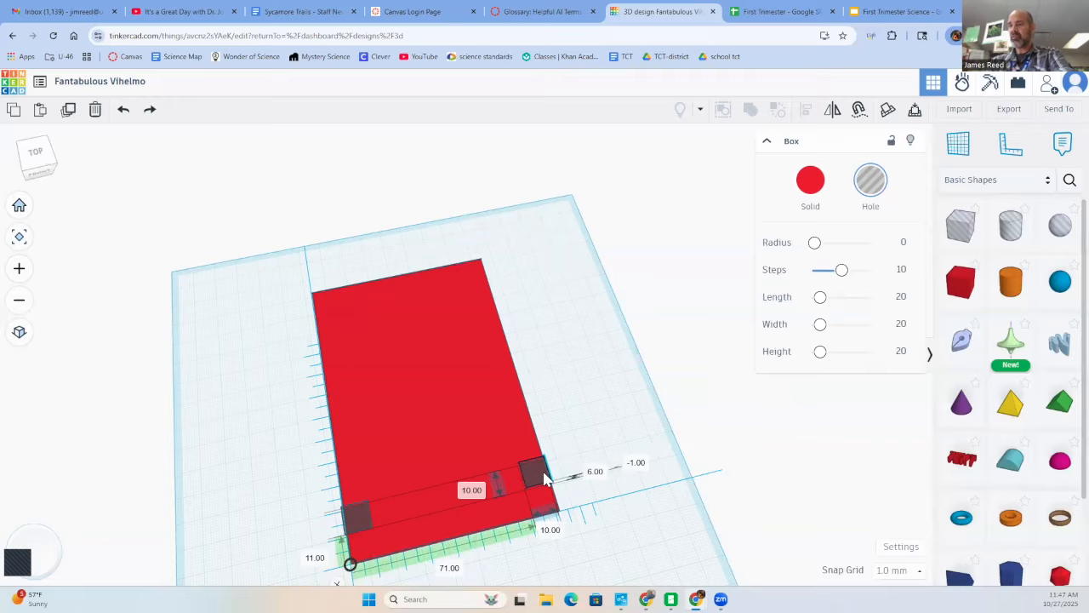
left_click_drag(544, 478, 545, 478)
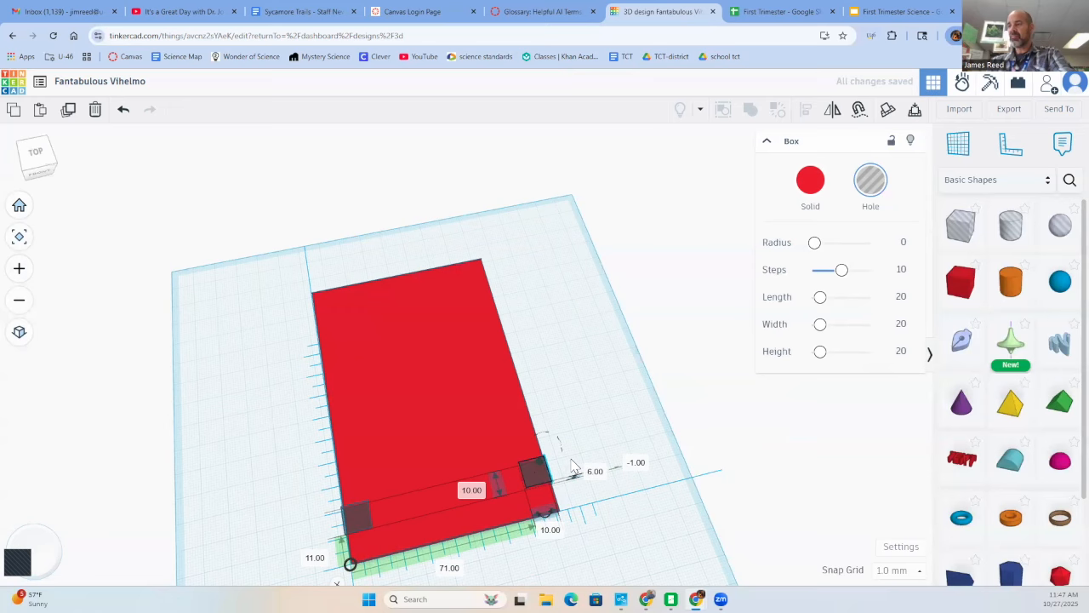
left_click(601, 429)
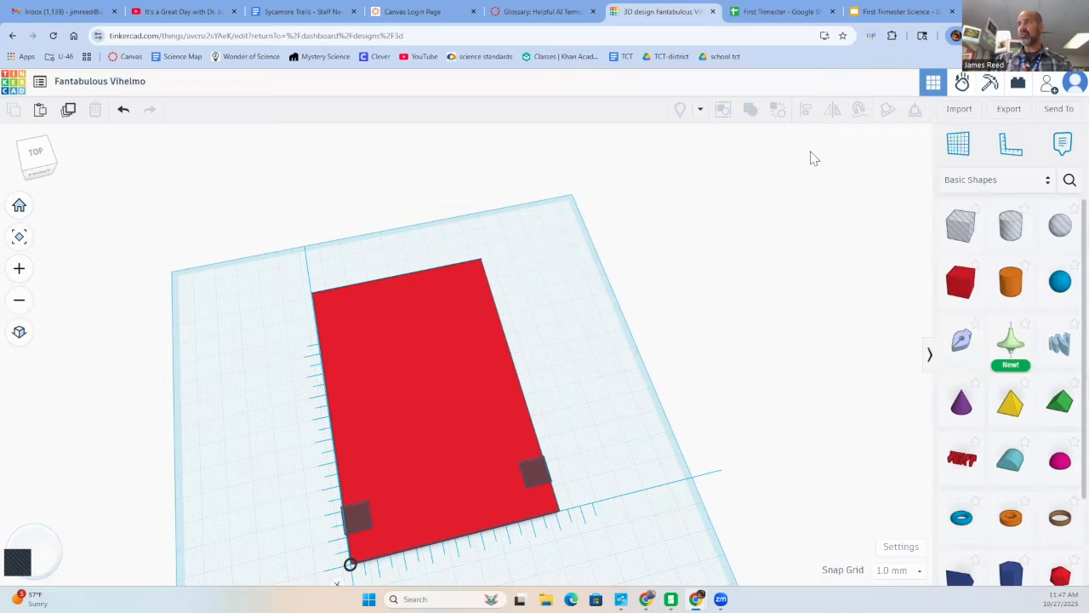
- Select the plate and both box holes and union-group them to cut two square notches
left_click(425, 394)
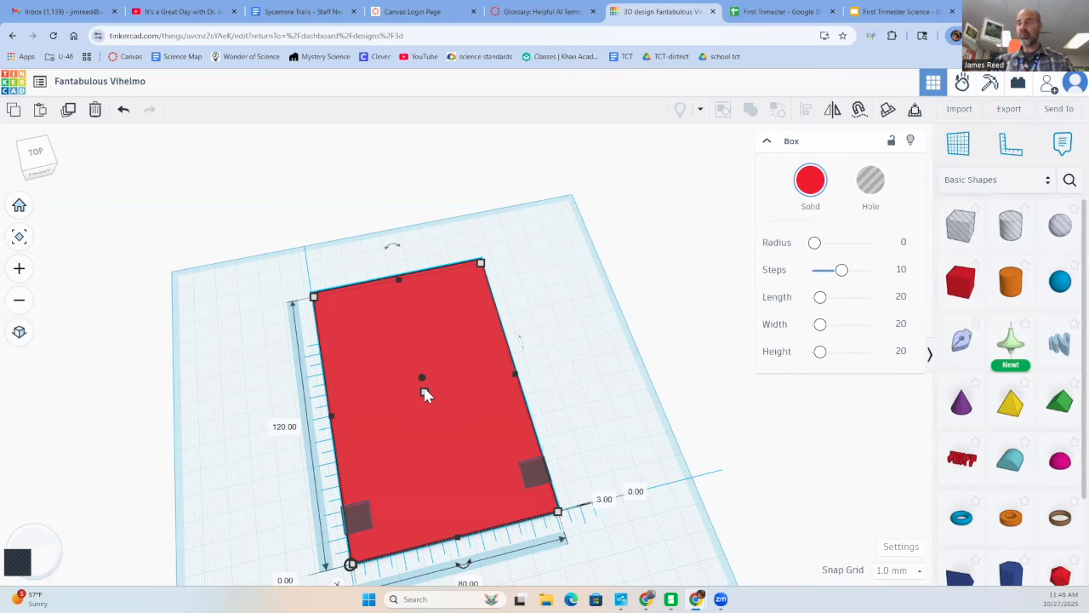
key("ctrl+a")
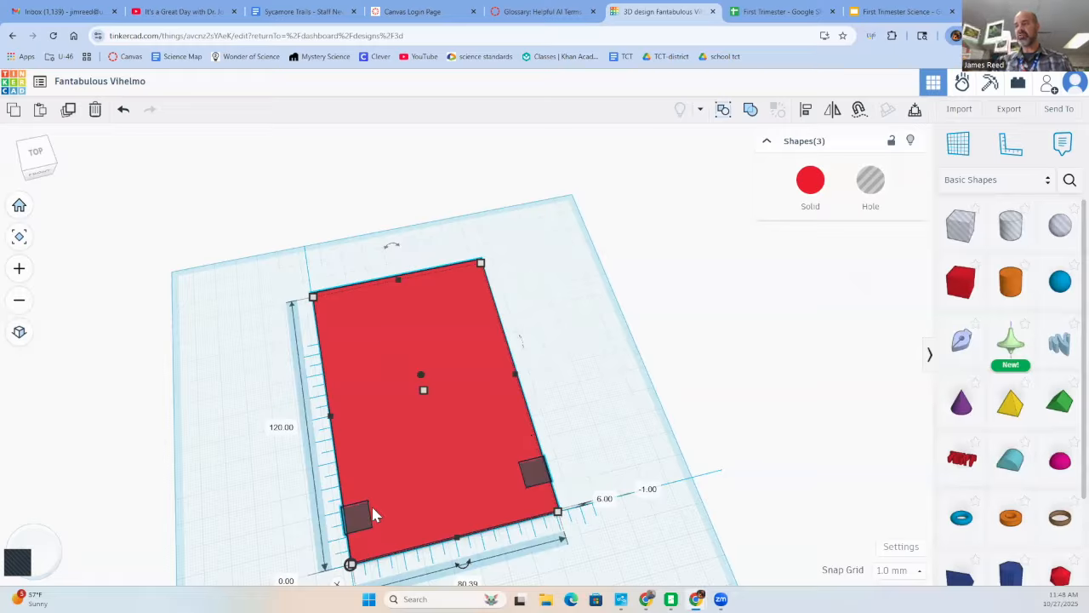
left_click(753, 115)
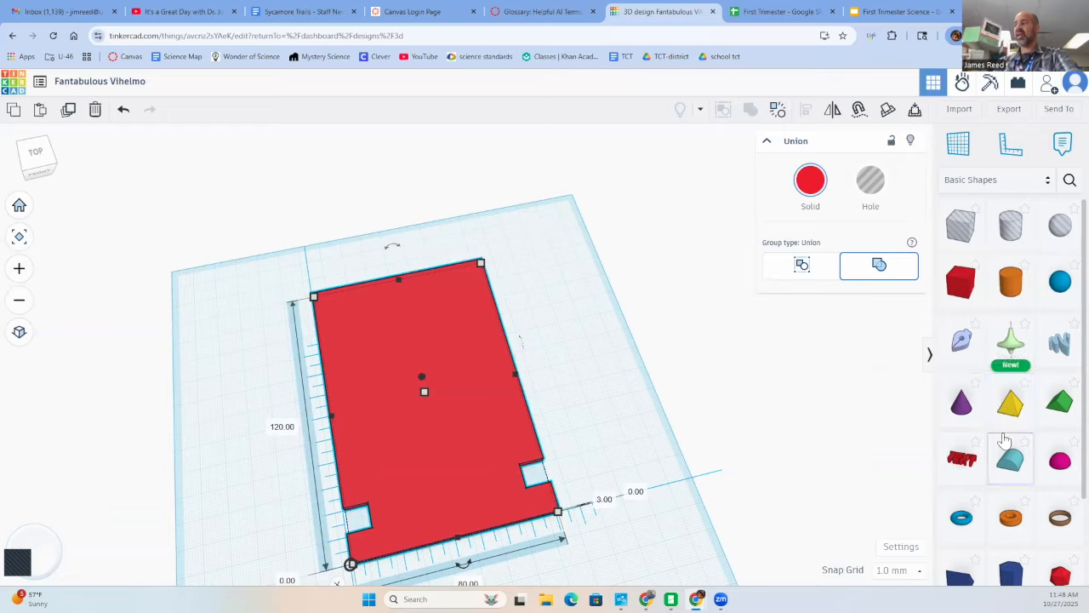
- Add a Roof shape on the plate's long edge farther from the ruler origin, between the square notch and the far end
scroll(1024, 525, "down", 1)
scroll(1024, 525, "down", 1)
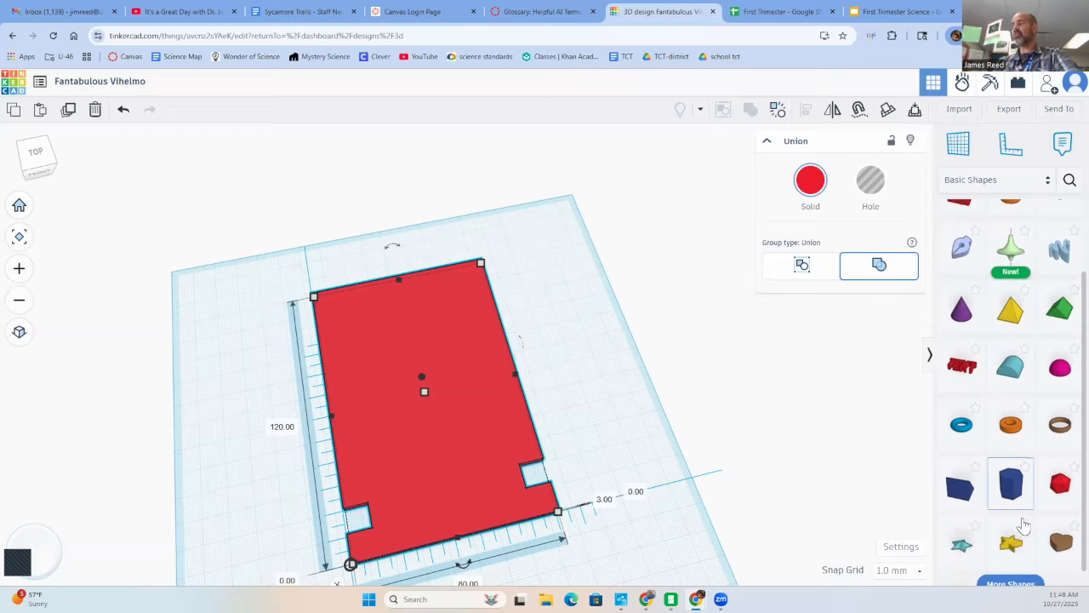
left_click(1060, 305)
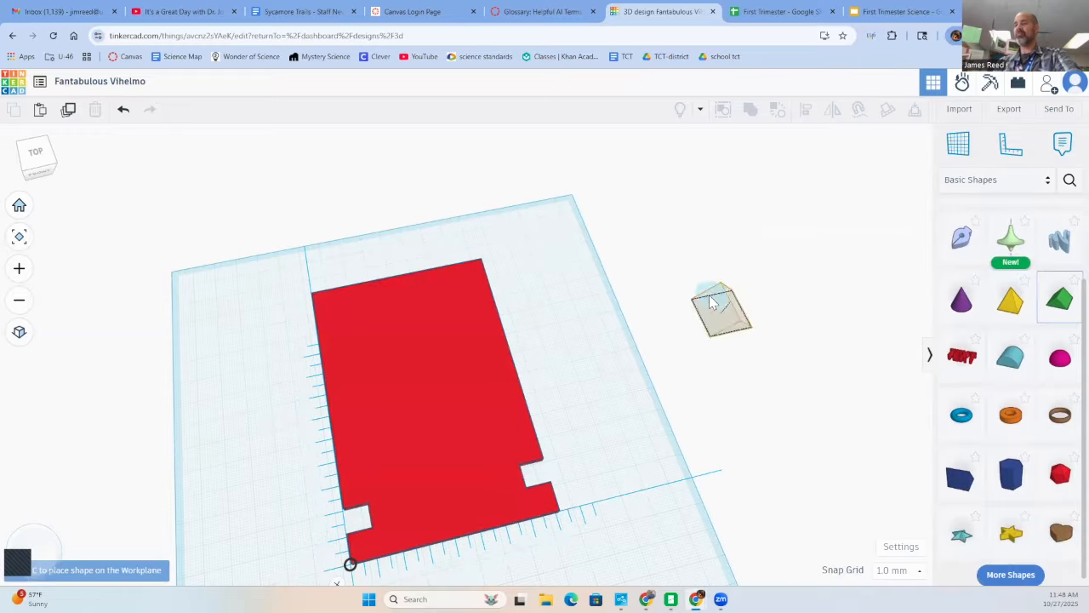
left_click(504, 351)
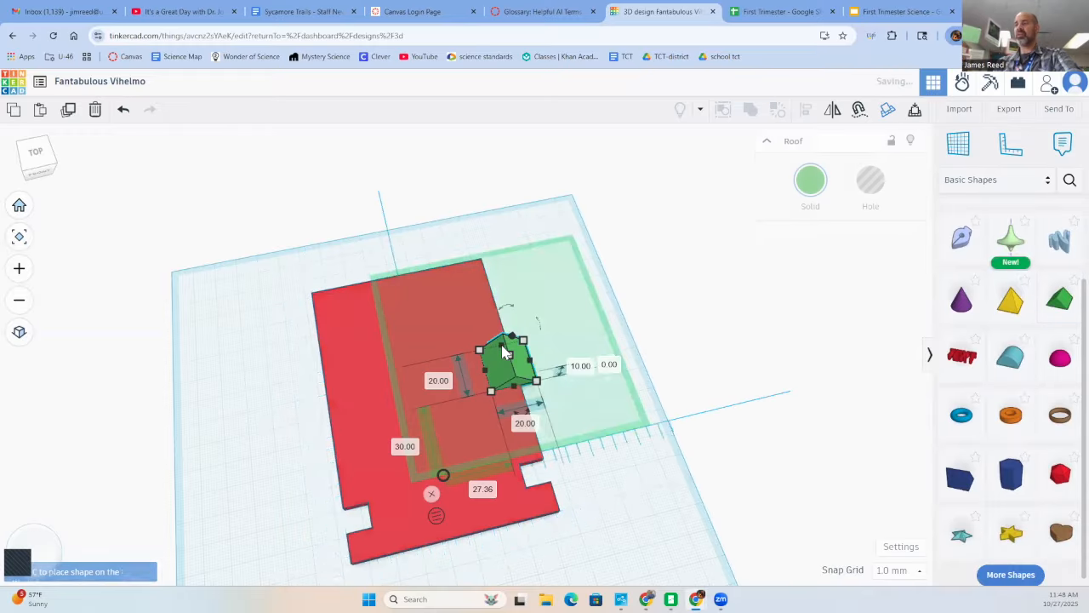
- Rotate the roof shape by -90° in the side view so that it stands upright on its triangular end
right_click_drag(512, 362, 634, 335)
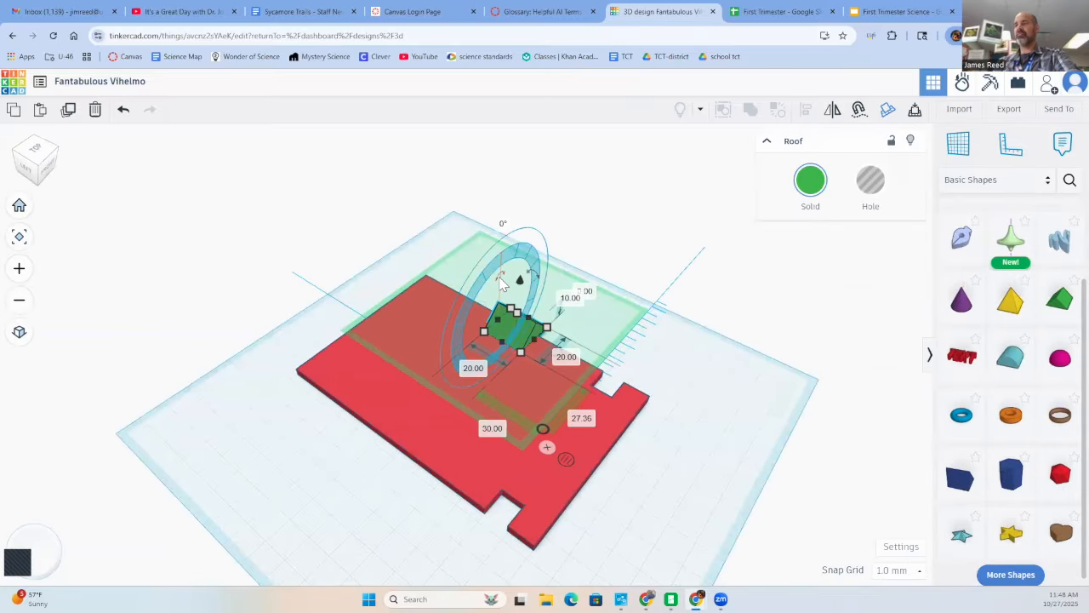
right_click_drag(499, 284, 400, 245)
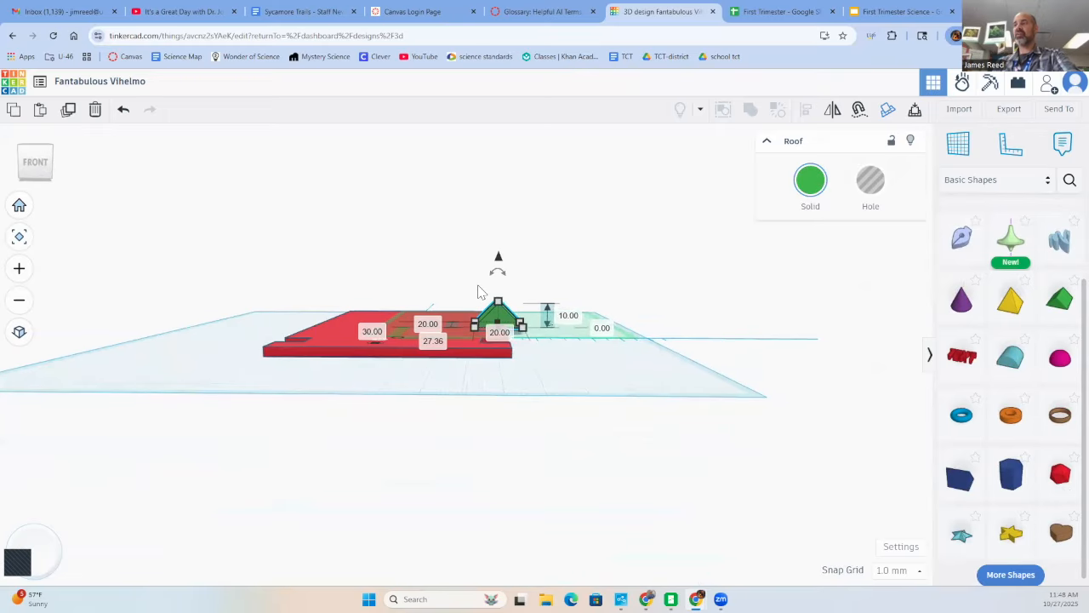
right_click_drag(565, 298, 849, 309)
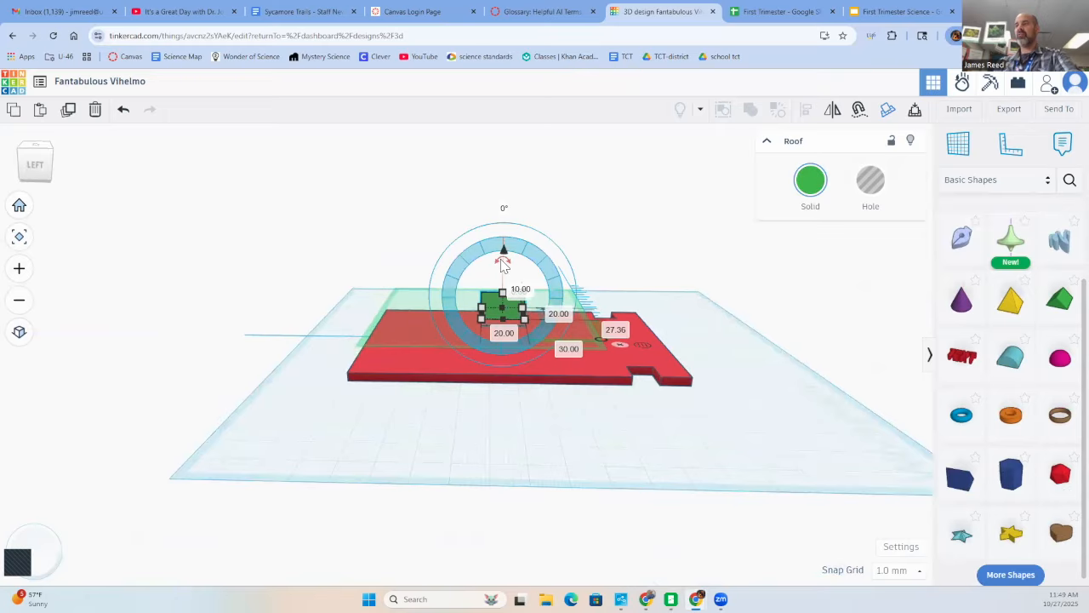
left_click_drag(498, 268, 482, 305)
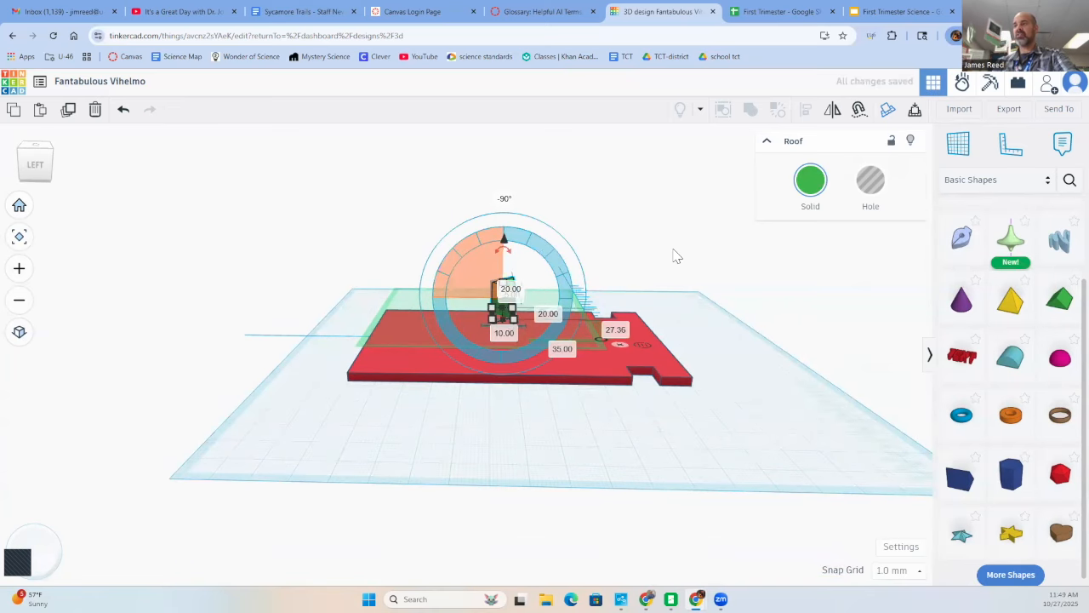
left_click_drag(672, 255, 667, 255)
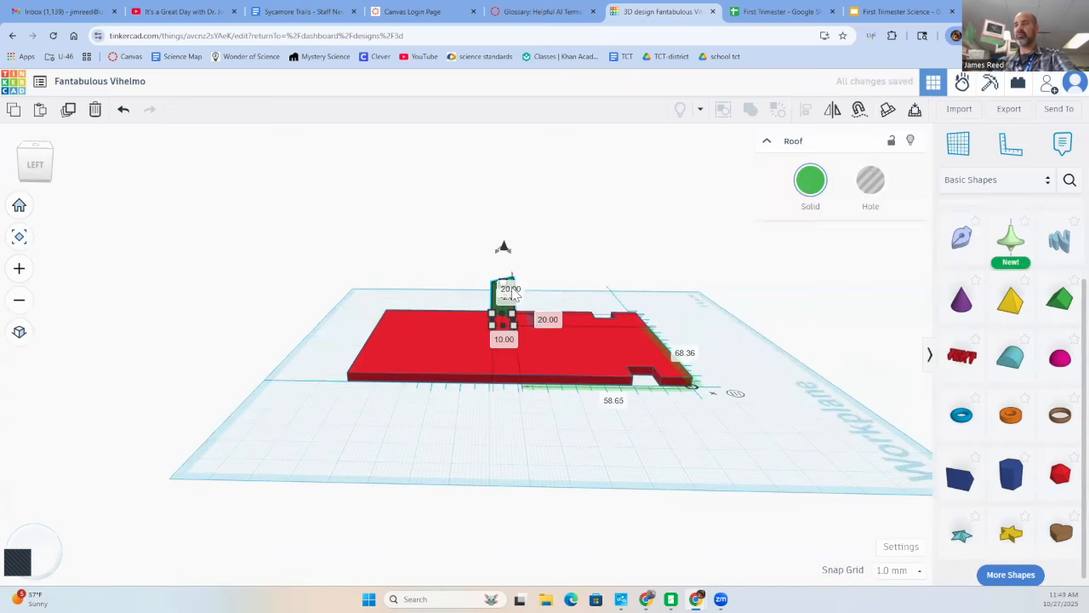
- Turn the upright roof by -90° about the vertical axis and place it at the plate's edge, 71 mm across and 53 mm along from the ruler origin
left_click(547, 278)
right_click_drag(547, 278, 526, 342)
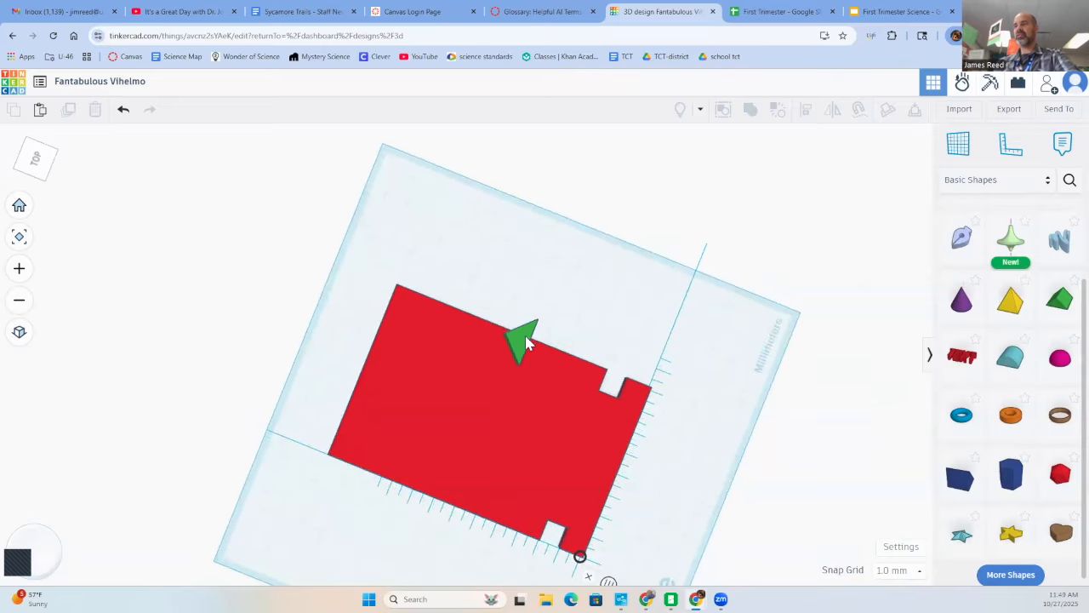
left_click(524, 341)
mouse_move(473, 326)
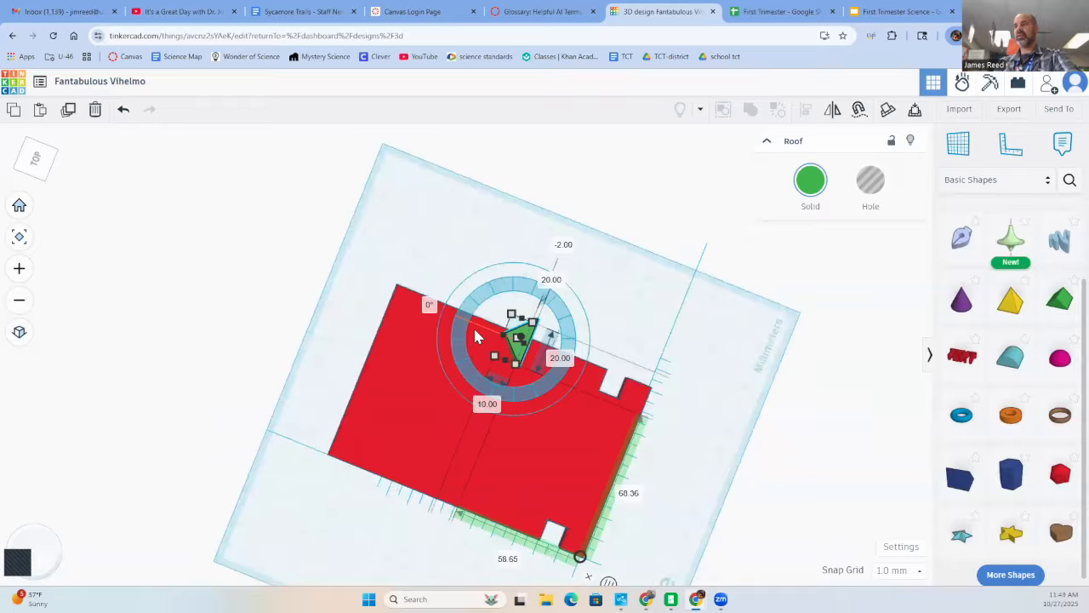
left_click_drag(475, 332, 518, 339)
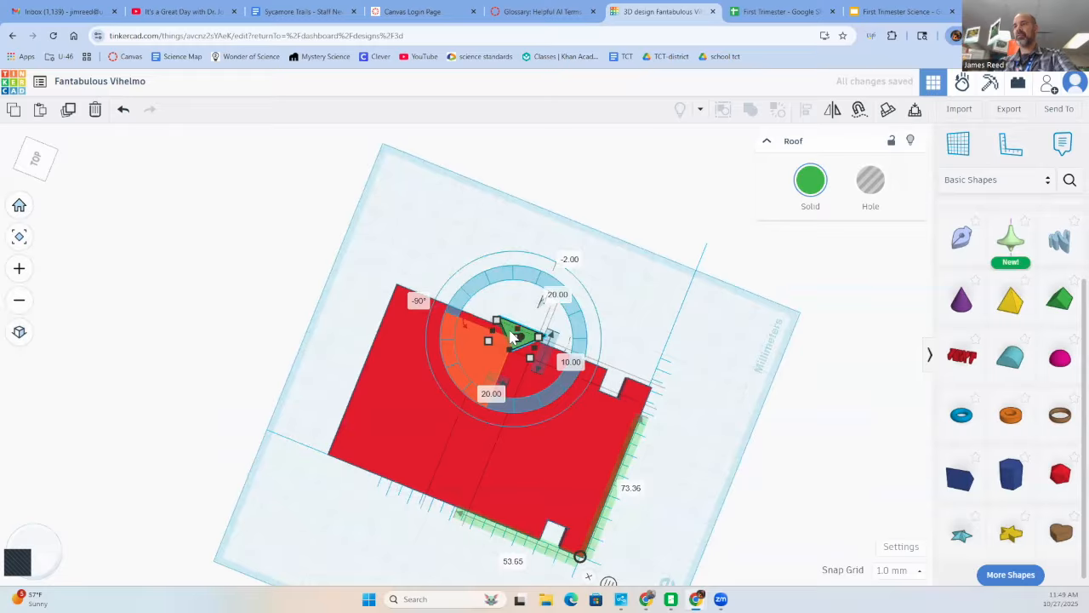
left_click_drag(510, 331, 513, 343)
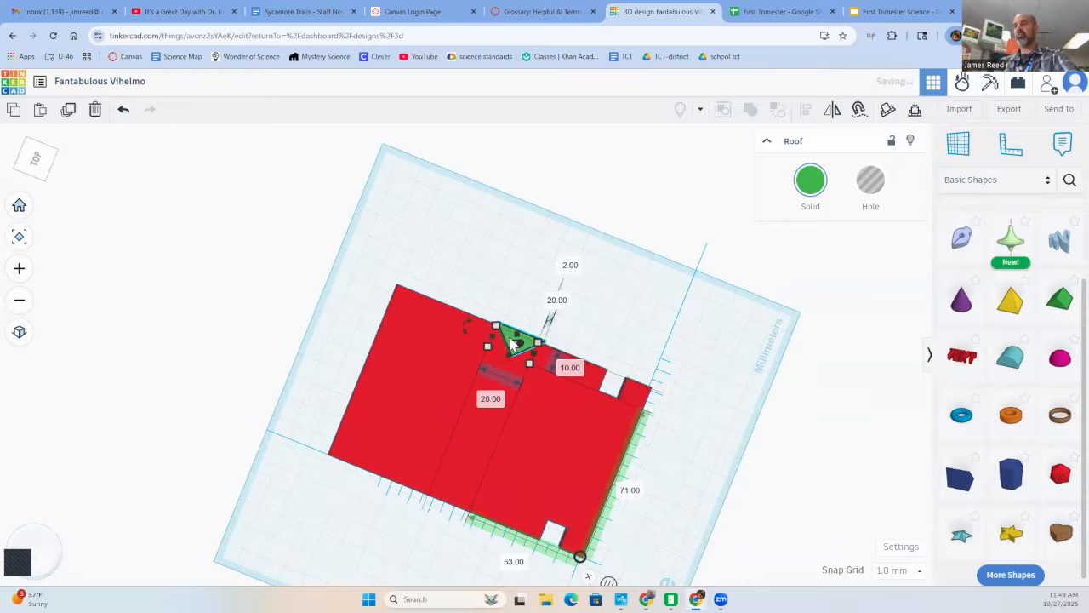
- Turn the roof shape into a hole and union-group it with the plate to cut a triangular notch in the edge
left_click(876, 185)
right_click_drag(576, 297, 294, 272)
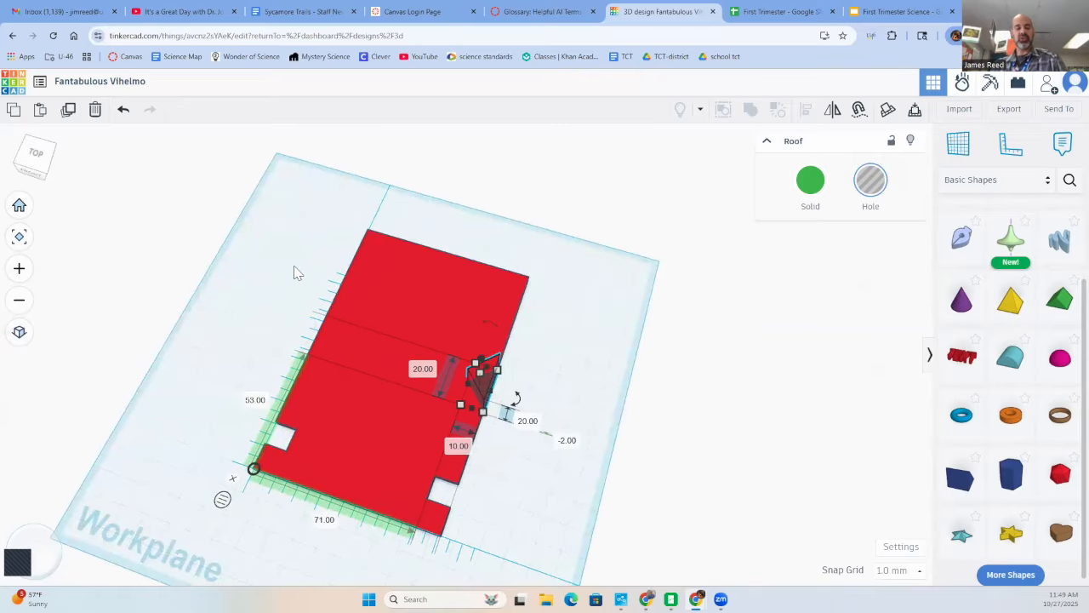
key("ctrl+a")
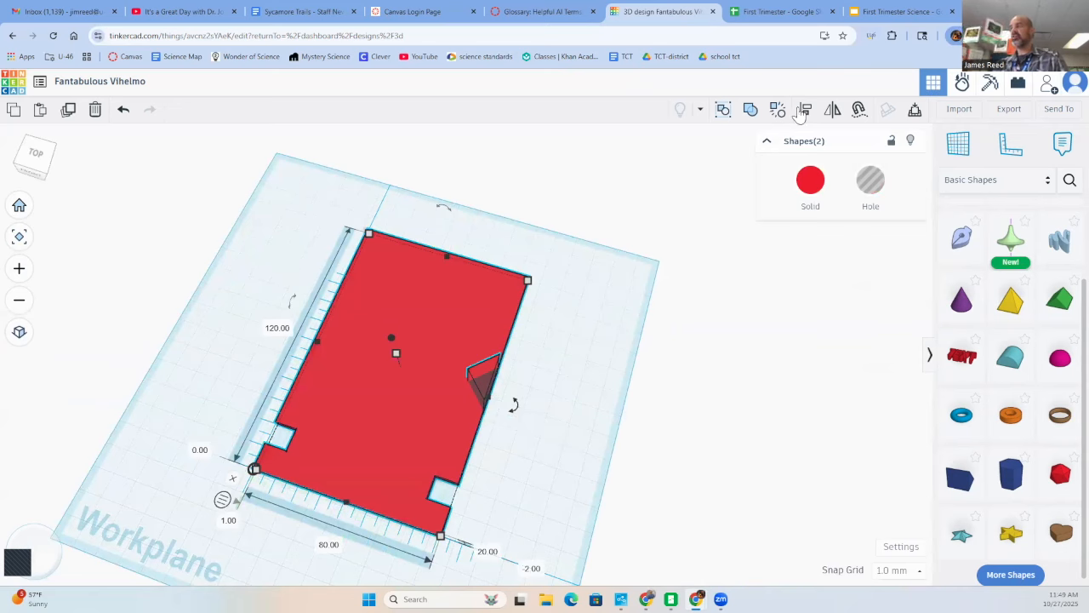
left_click(751, 111)
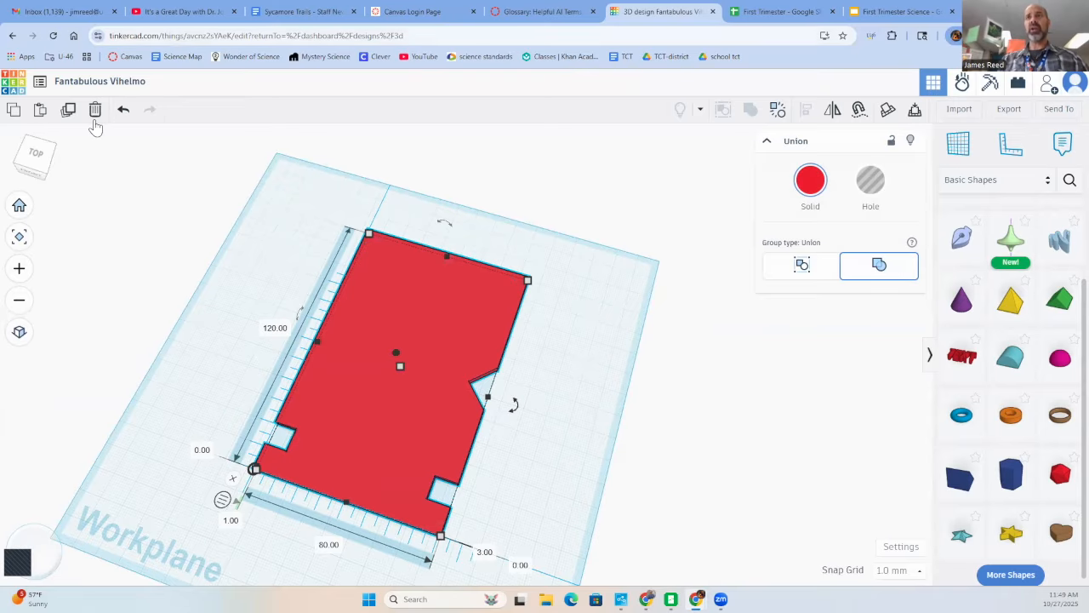
- Open the design Tremendous Stantia-Jaiks for editing from the designs dashboard and view its notched plate
left_click(26, 92)
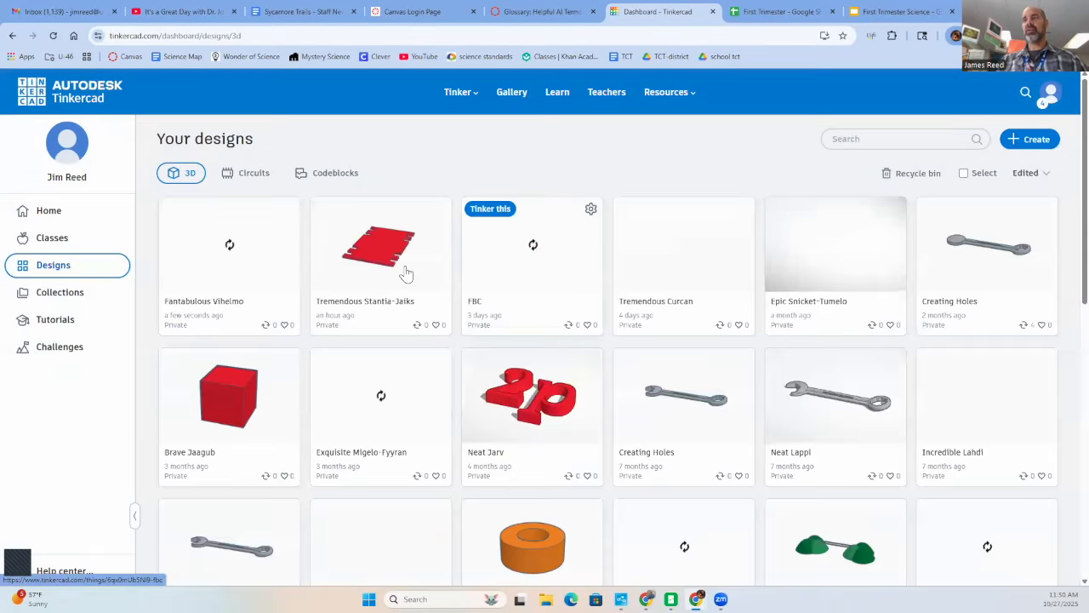
left_click(386, 251)
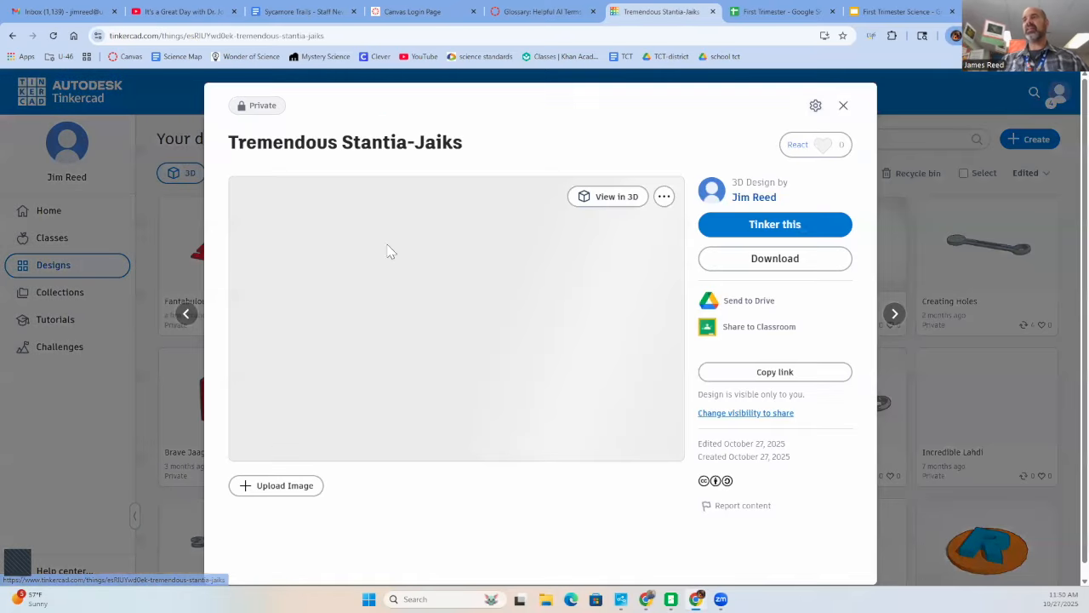
left_click(813, 224)
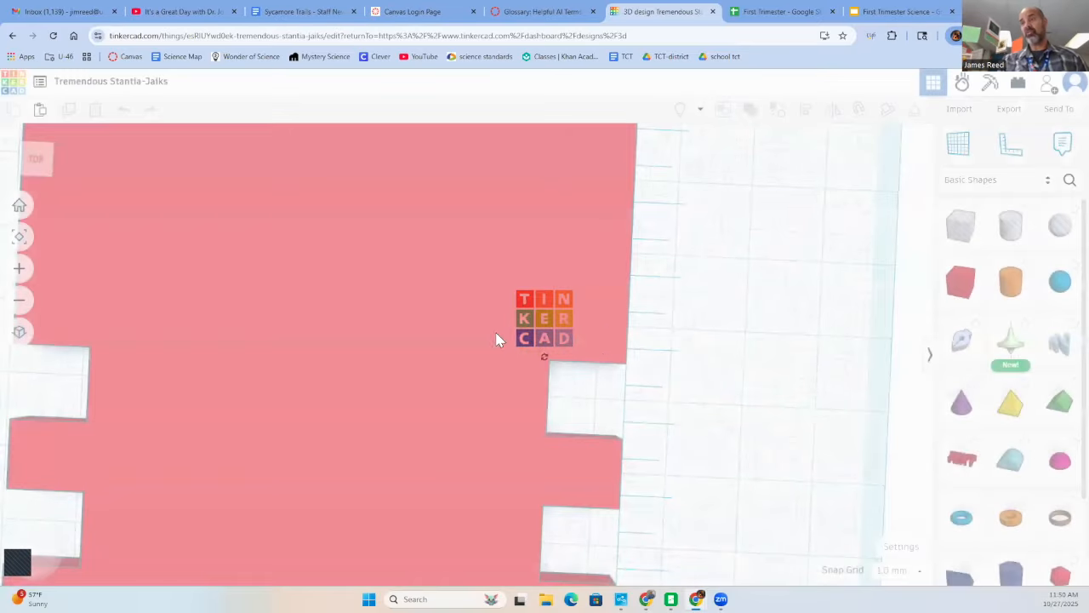
scroll(604, 332, "down", 3)
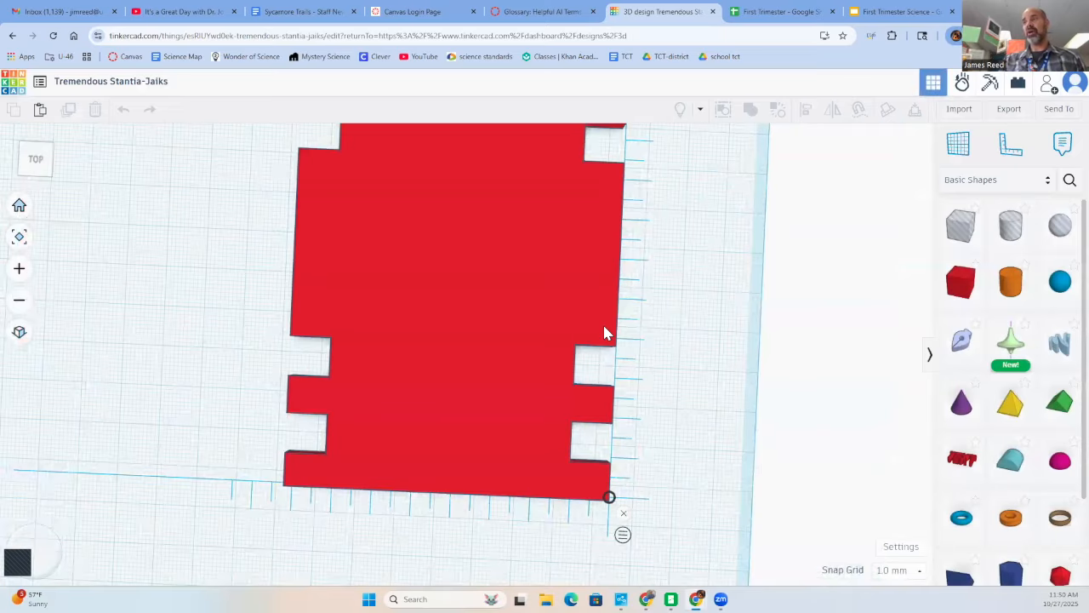
scroll(604, 333, "down", 2)
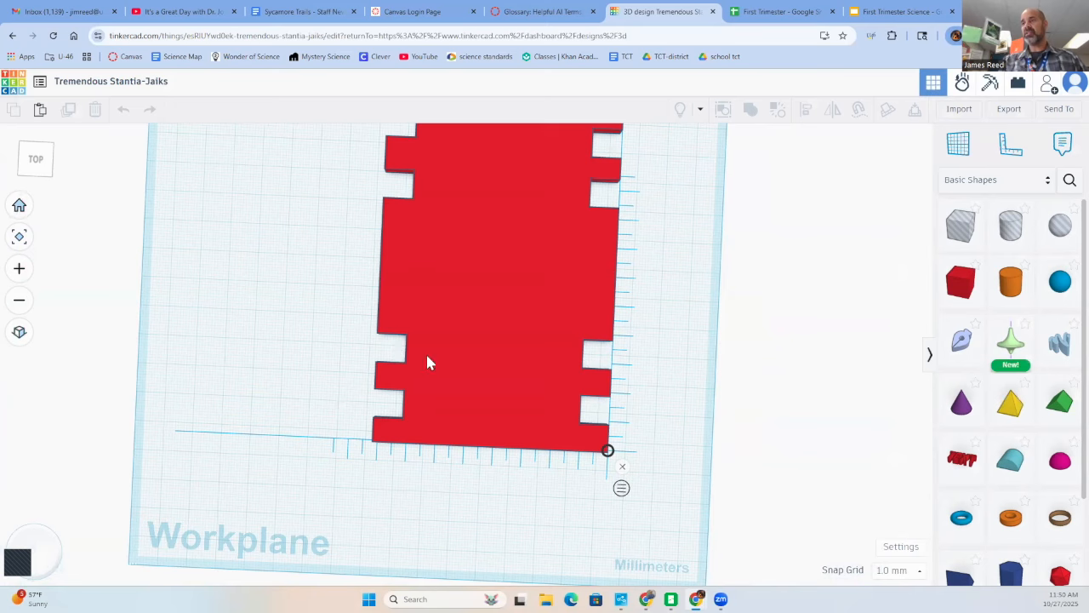
scroll(441, 354, "down", 1)
scroll(442, 364, "down", 1)
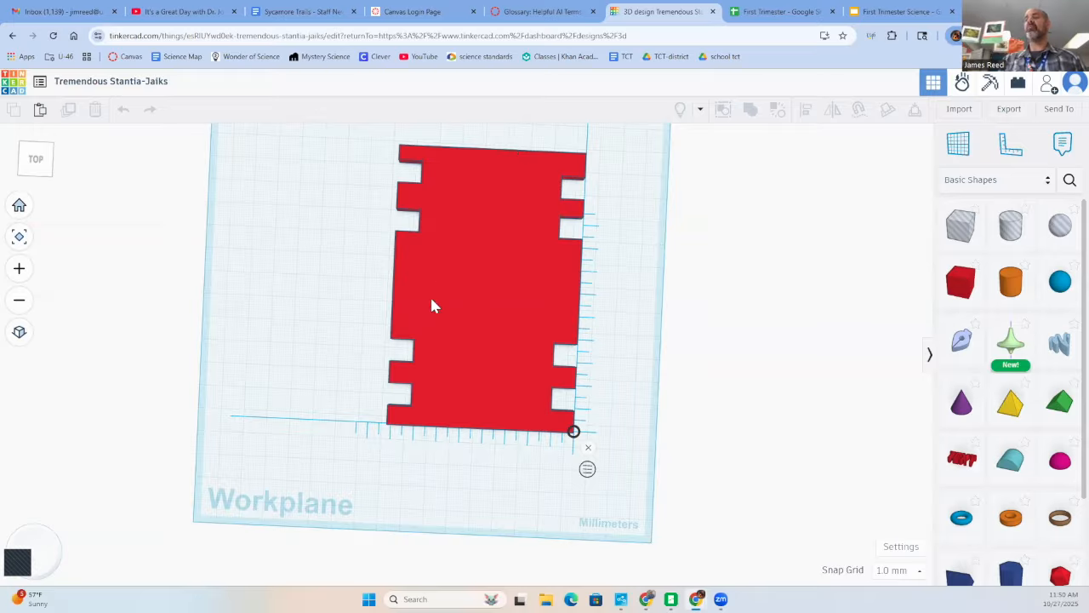
left_click(1007, 110)
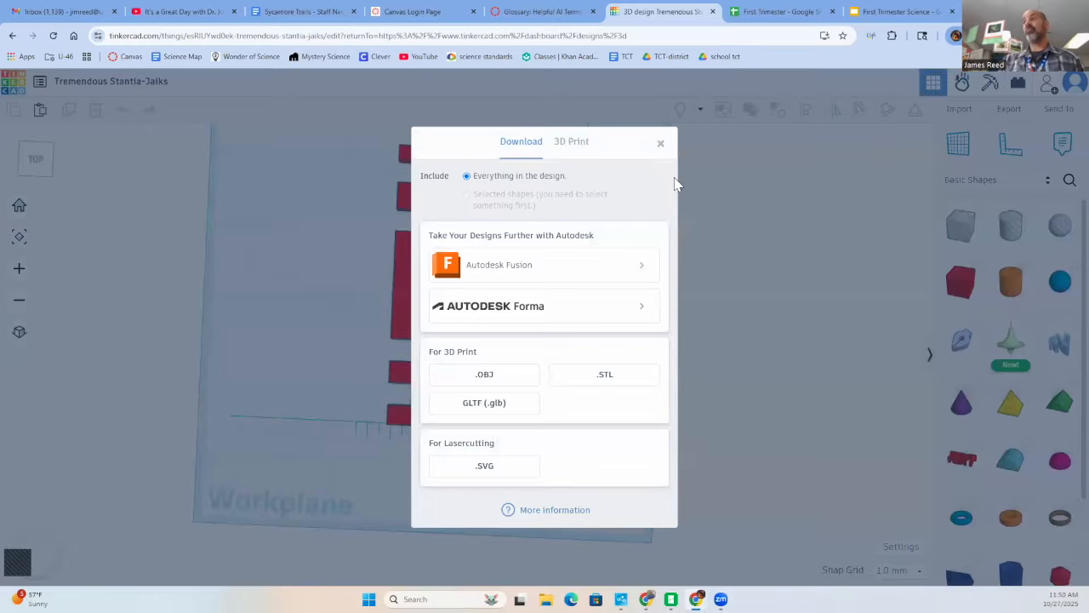
left_click(661, 144)
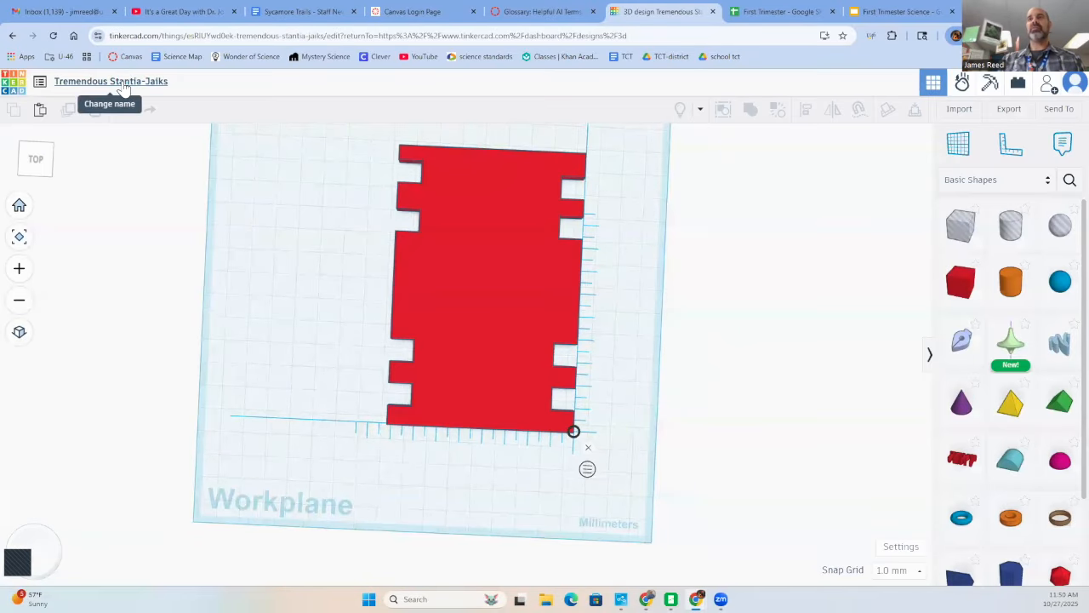
- Rename the design with the teacher's name in possessive form followed by "car frame"
left_click(117, 82)
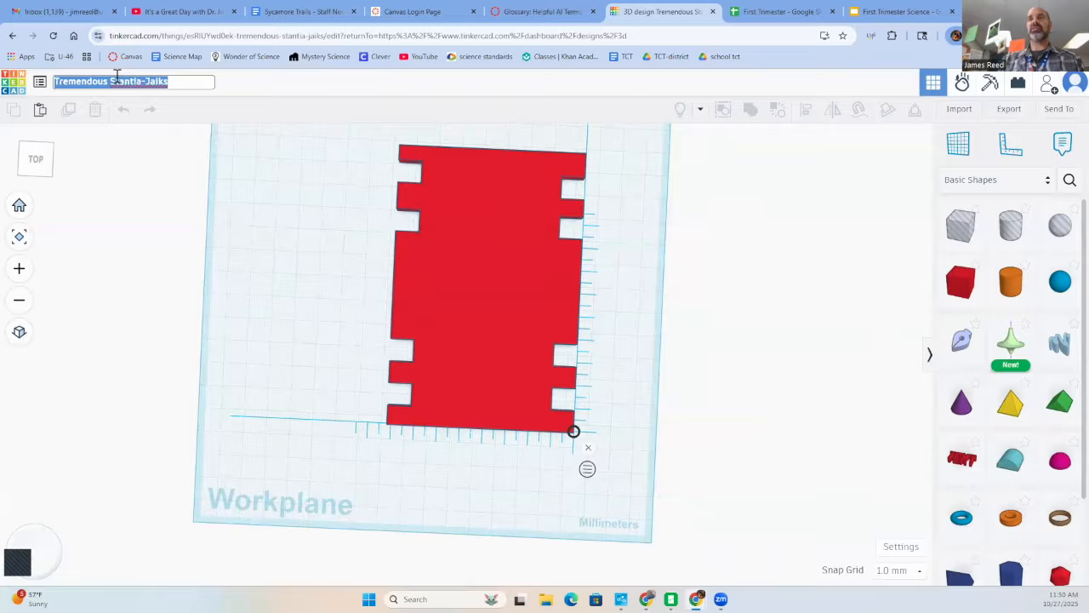
type("Mr. ")
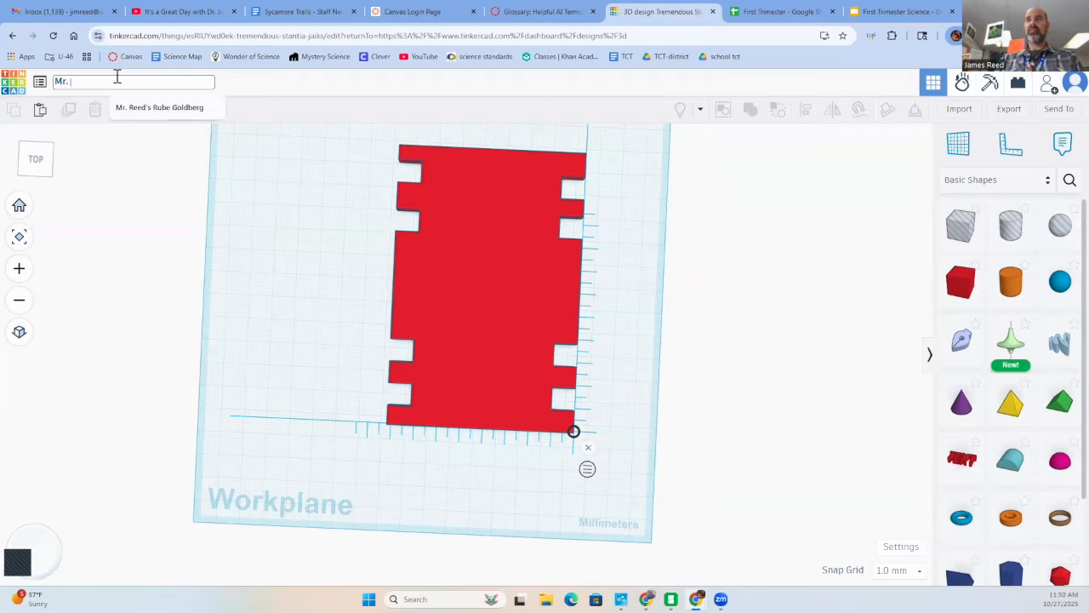
type("Reed's")
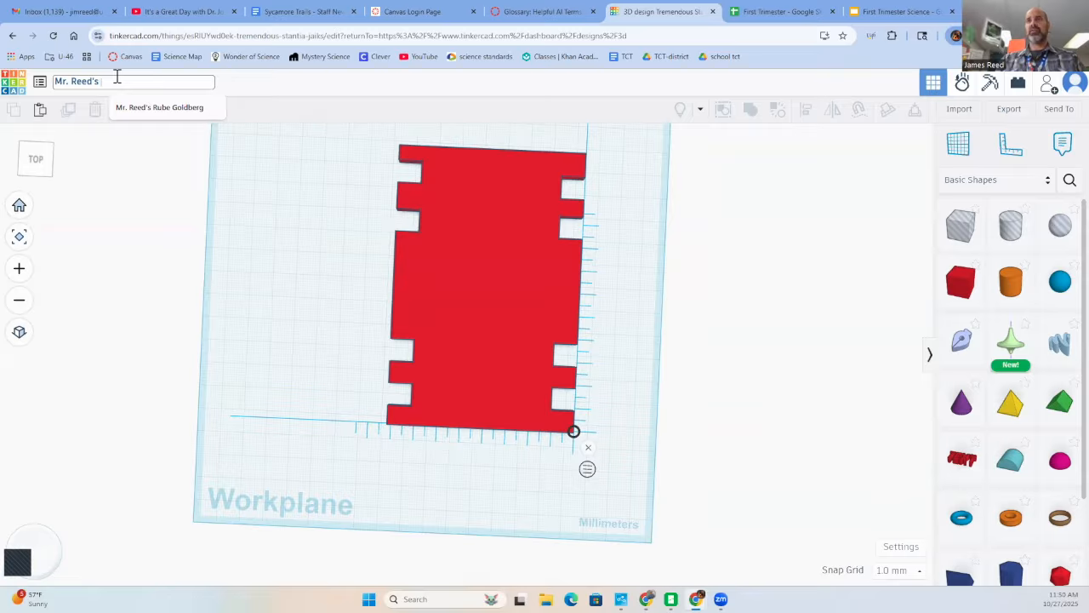
type(" car rame")
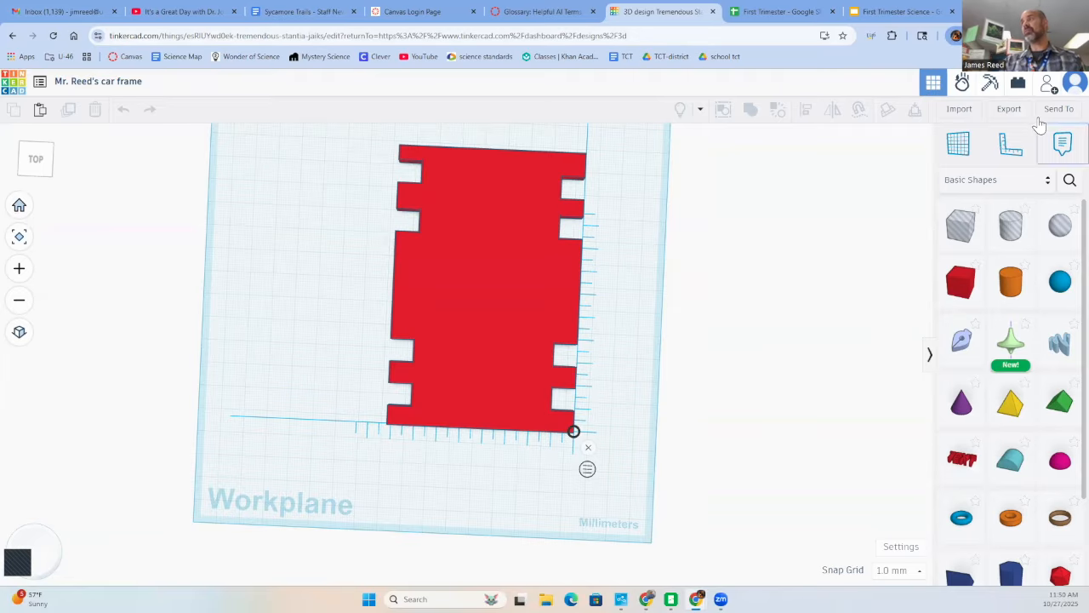
- Export everything in the design as an STL file for 3D printing
left_click(1011, 111)
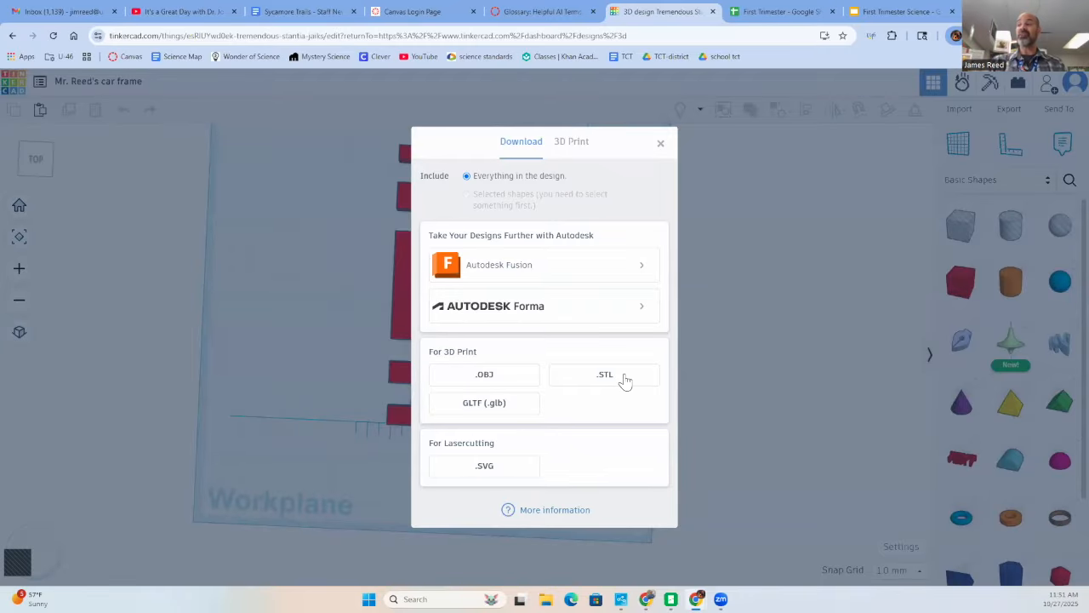
left_click(605, 374)
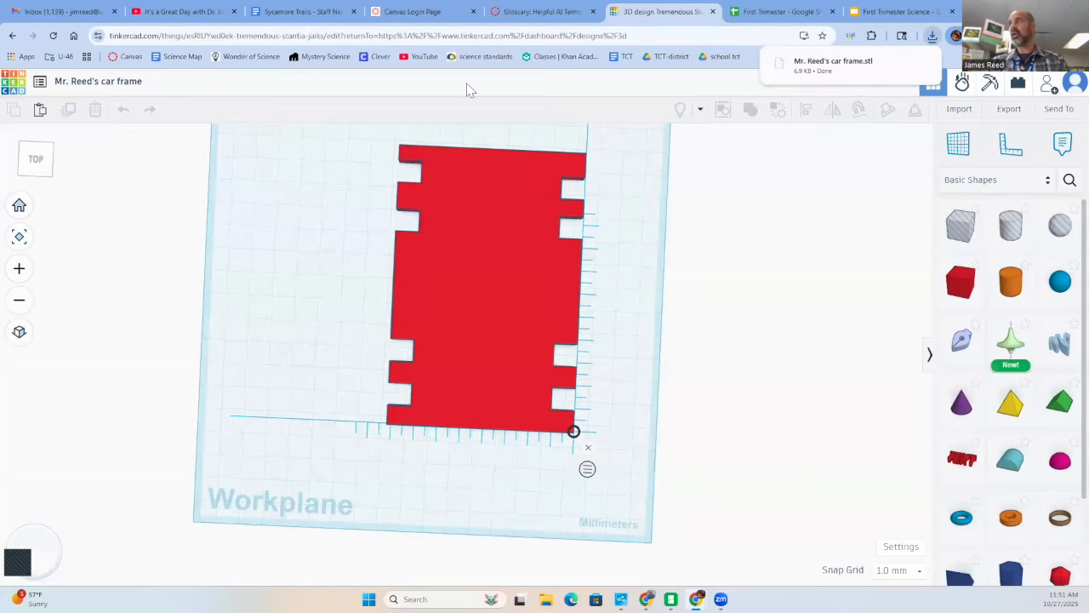
mouse_move(830, 68)
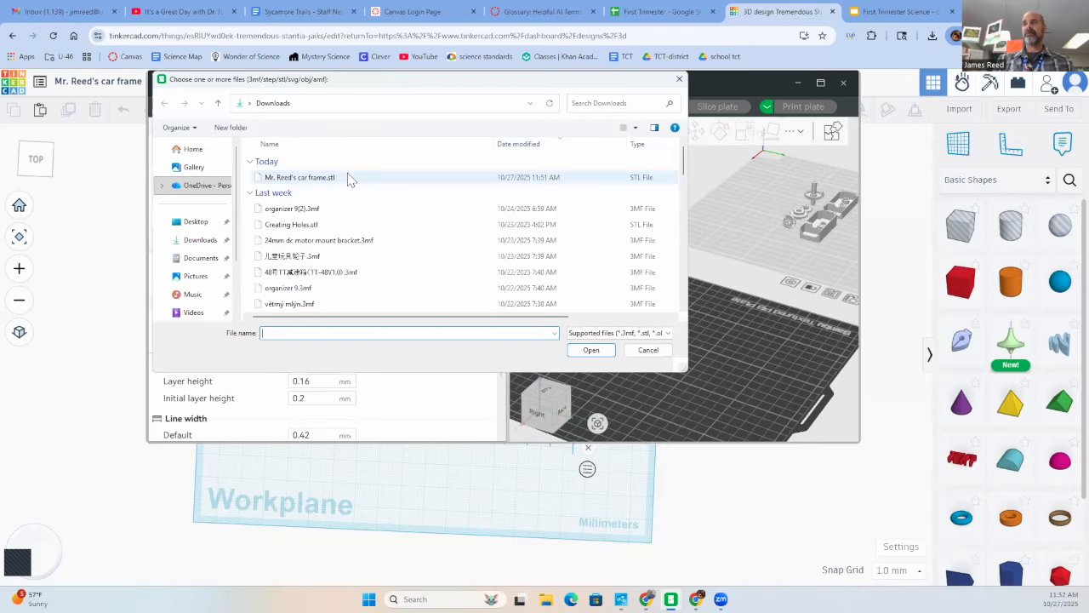
- Switch to Bambu Studio and import the exported car frame STL from the Downloads folder onto the build plate
left_click(348, 177)
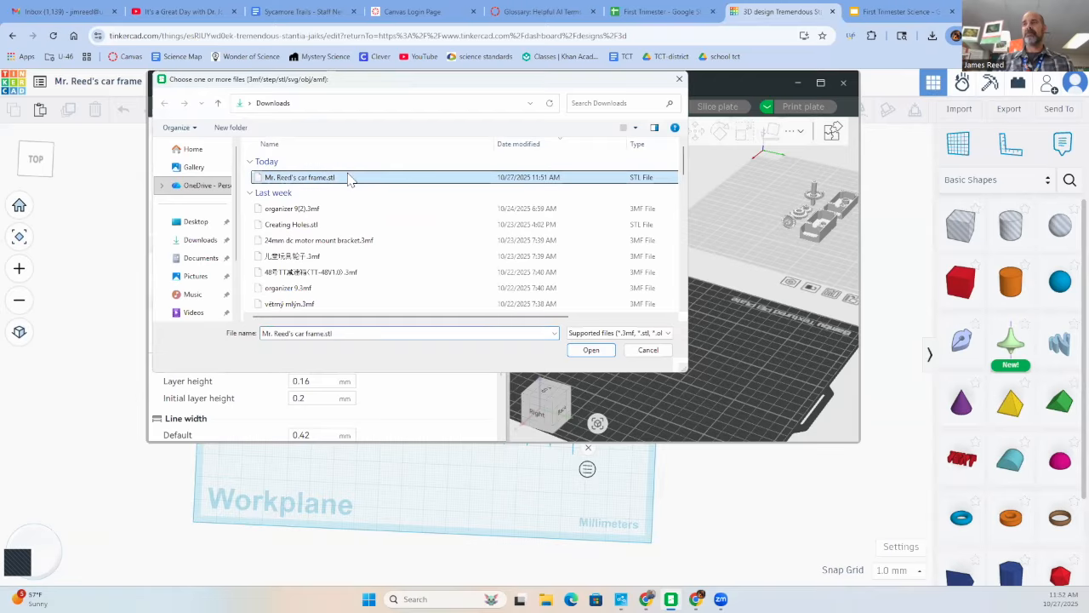
left_click(591, 350)
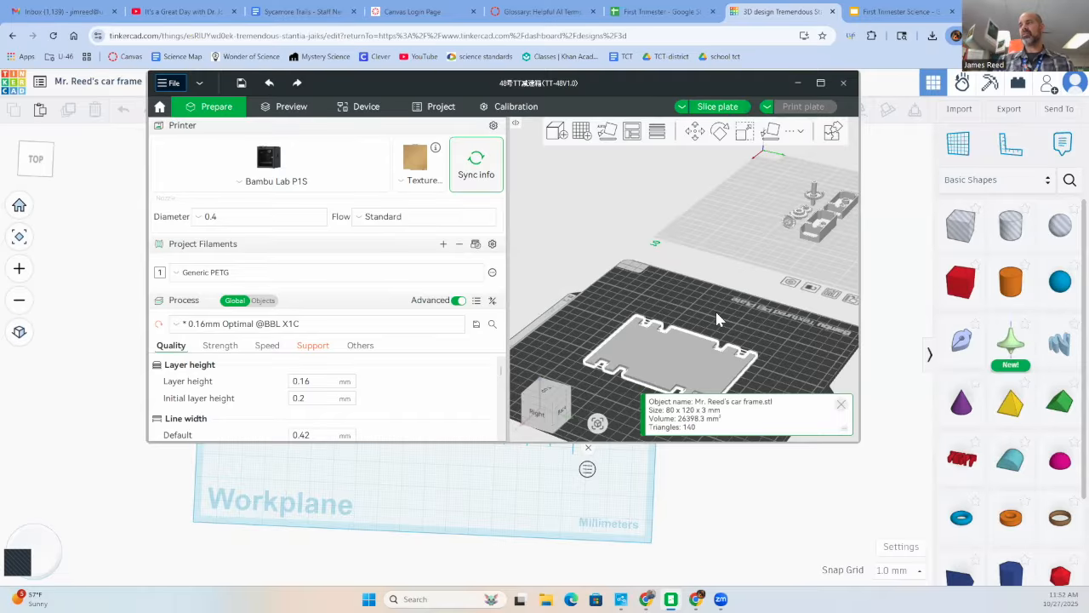
left_click_drag(719, 319, 706, 323)
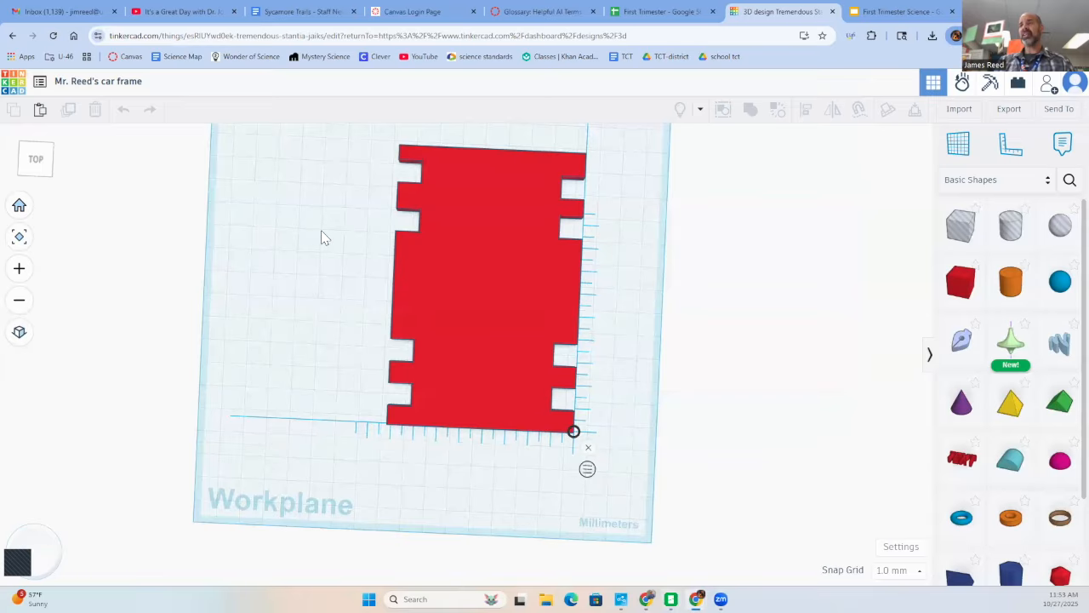
- Select the notched plate in Tinkercad from a low side view and lift it above the workplane
right_click_drag(318, 235, 117, 79)
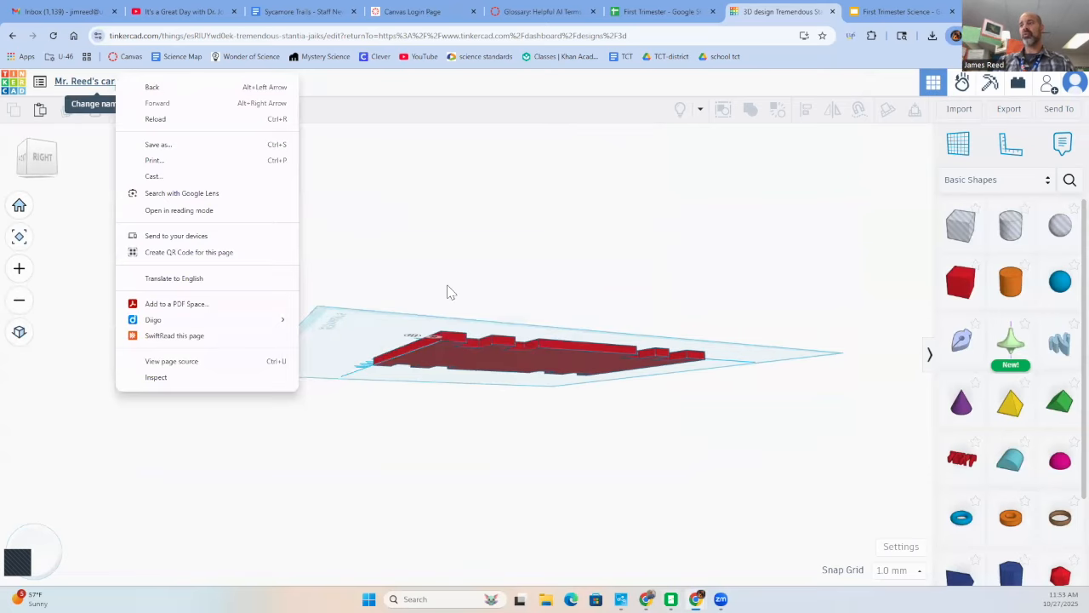
left_click_drag(418, 303, 412, 309)
right_click_drag(407, 315, 462, 360)
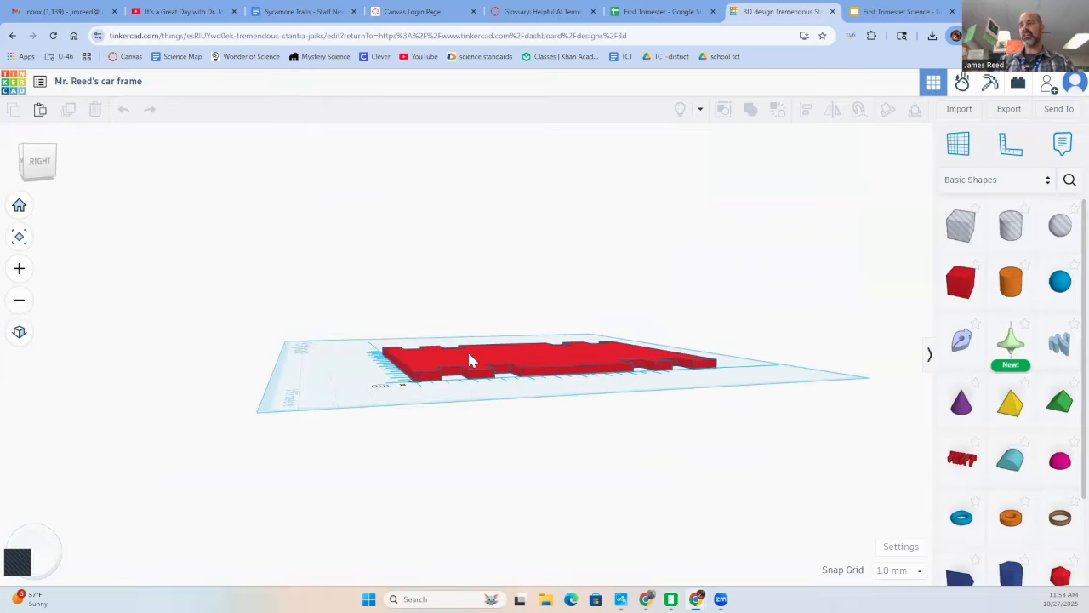
left_click(469, 360)
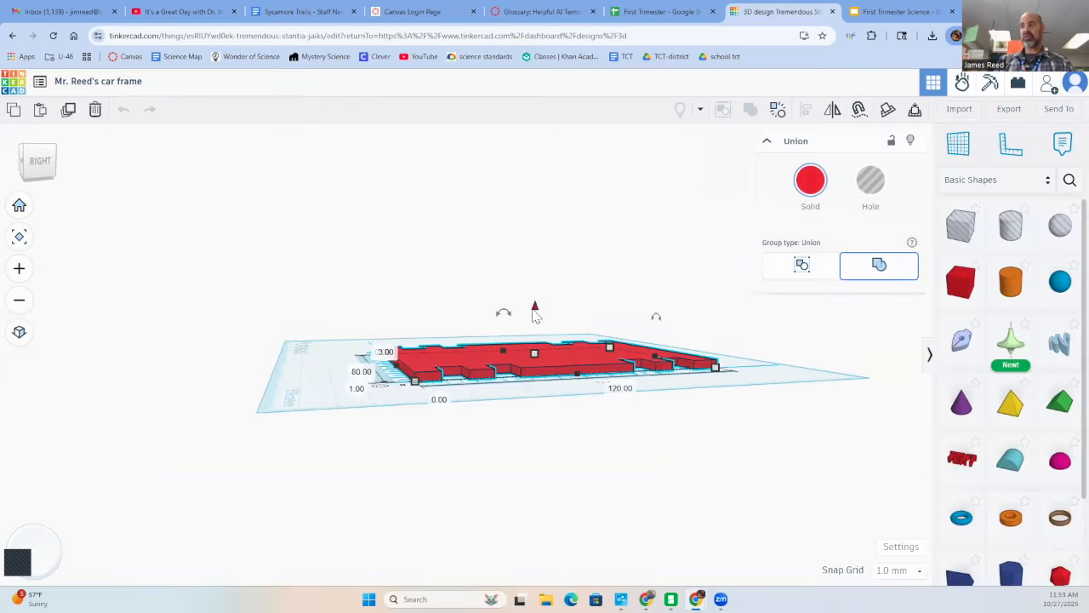
left_click_drag(535, 304, 535, 275)
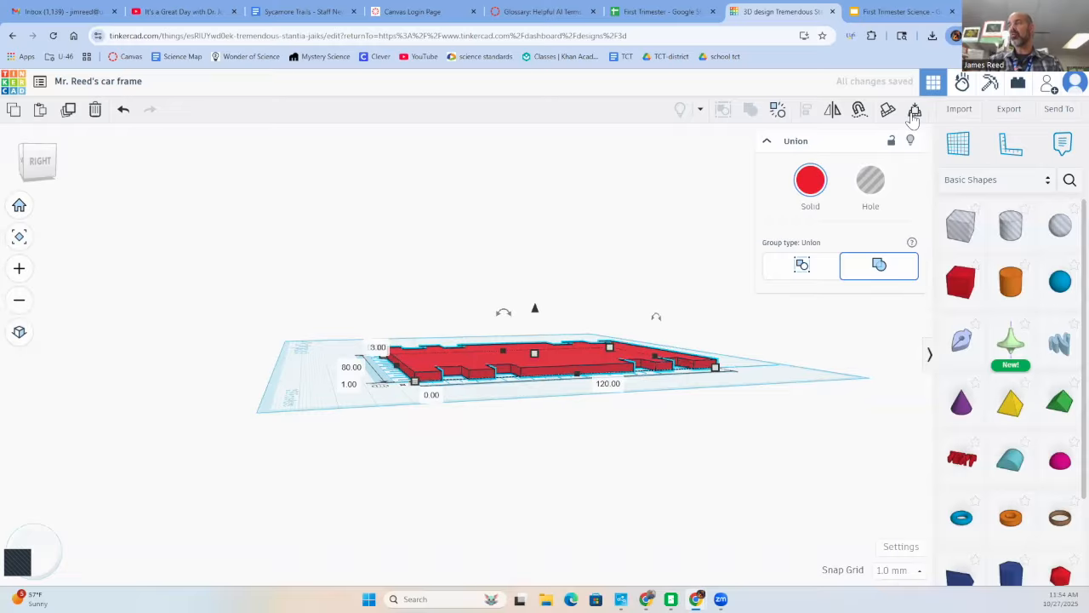
- Raise the plate 20 mm above the workplane, lower it partway and drop it flat onto the workplane
left_click_drag(537, 315, 537, 260)
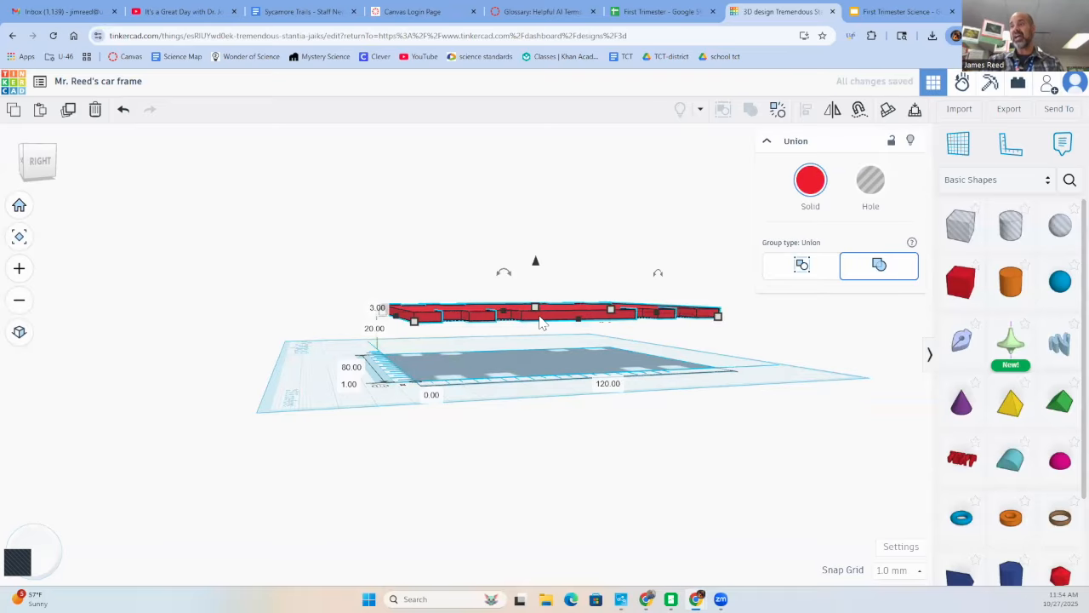
scroll(581, 294, "down", 1)
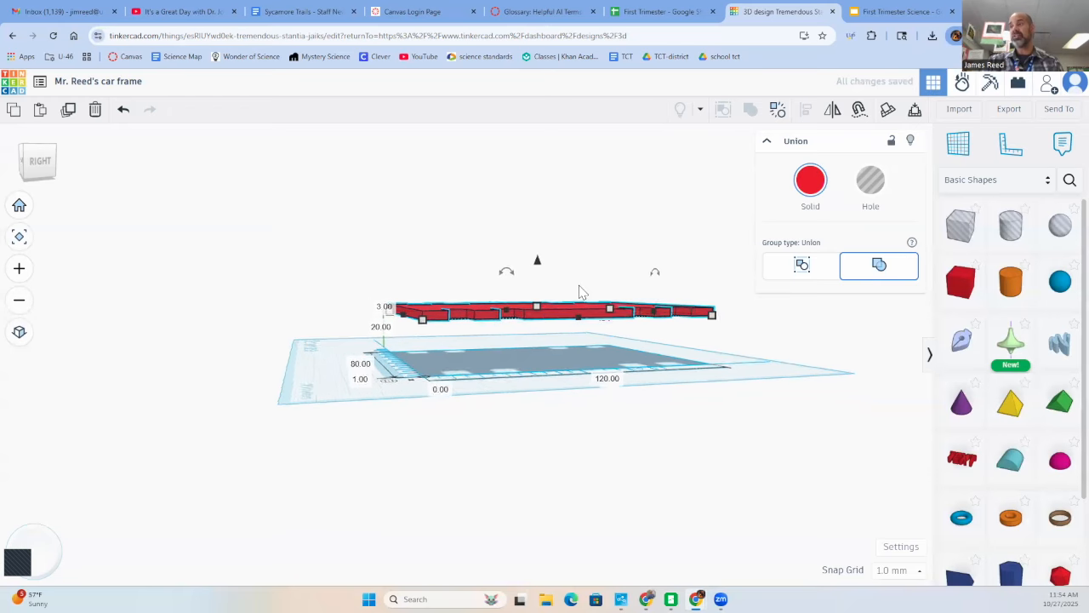
left_click_drag(537, 261, 538, 295)
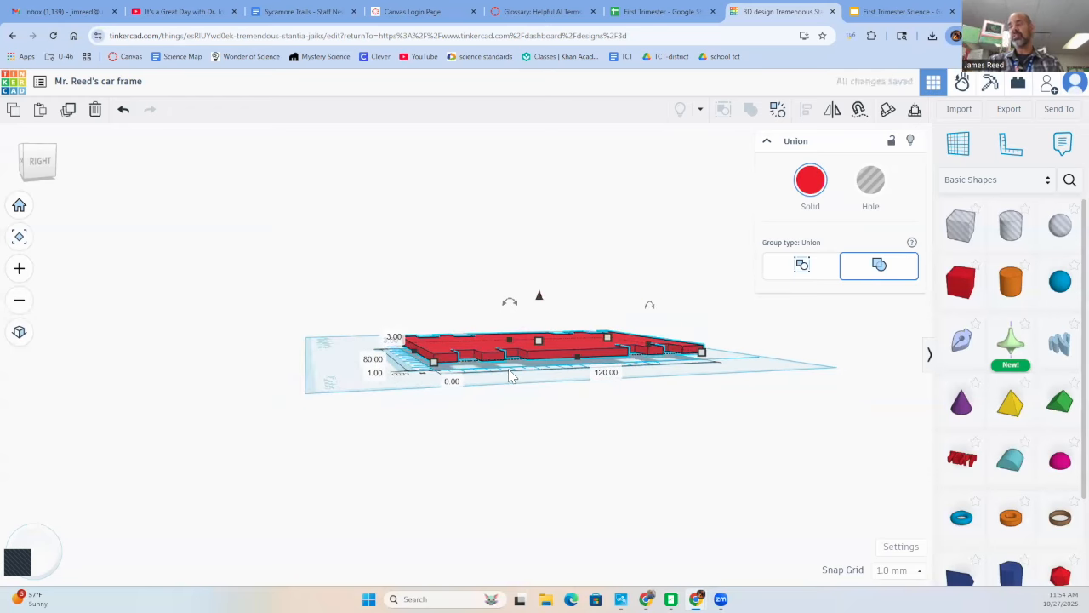
left_click(915, 113)
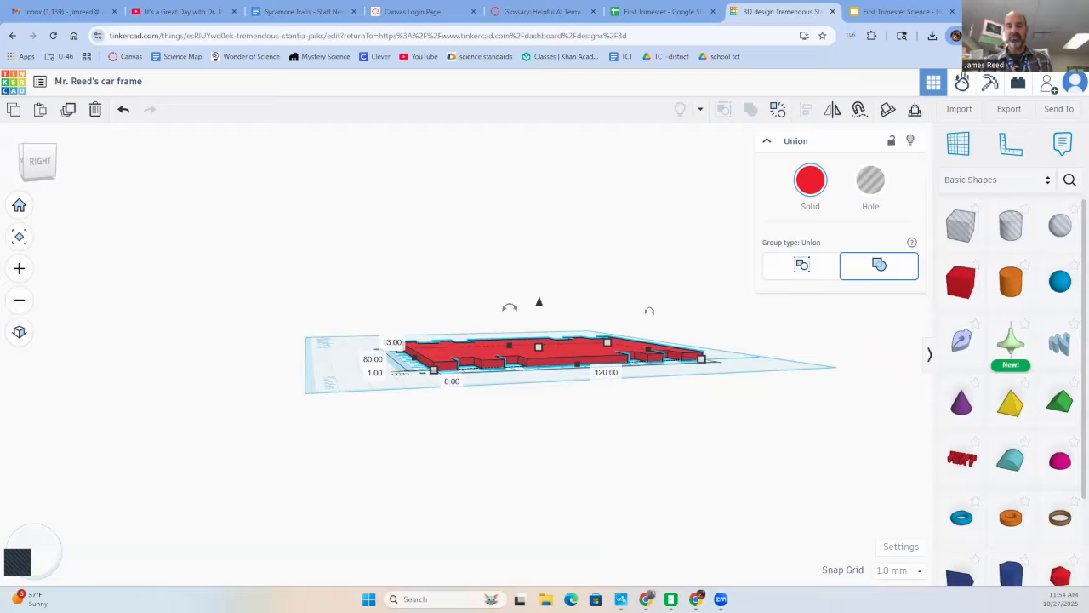
left_click(519, 599)
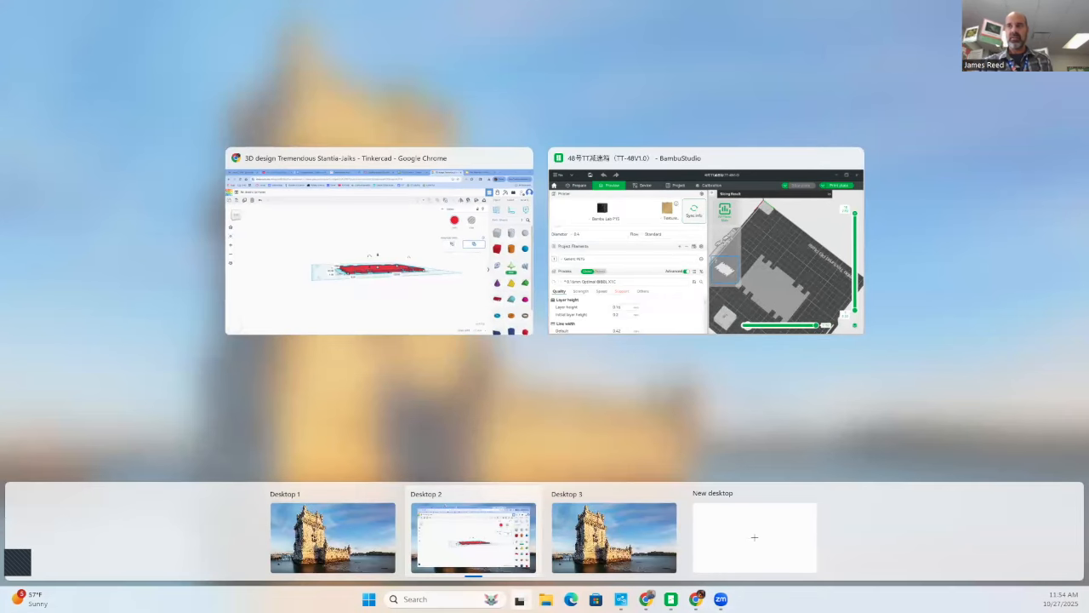
left_click(322, 274)
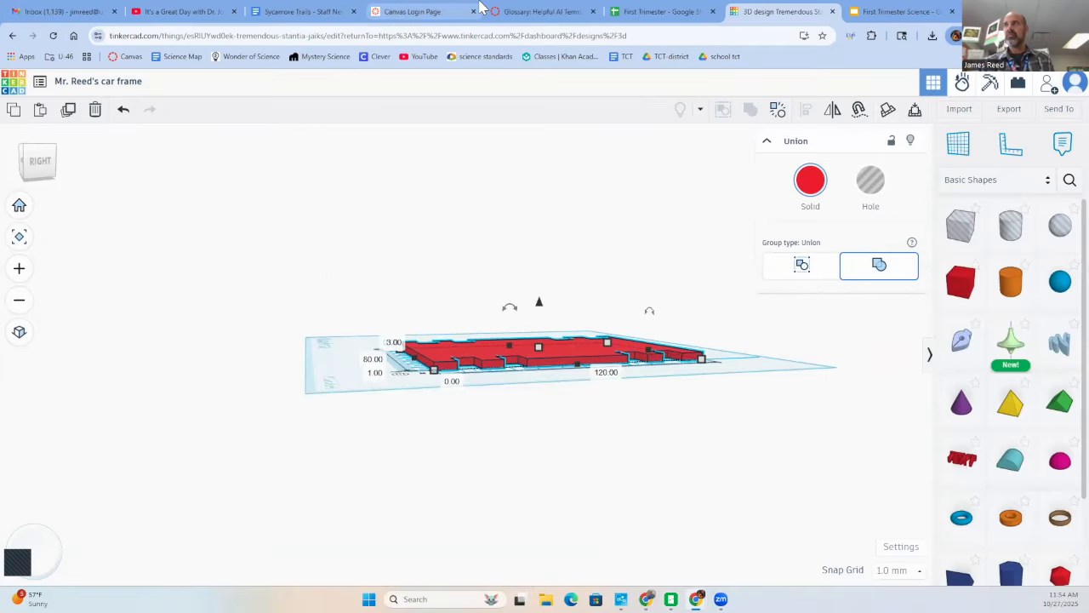